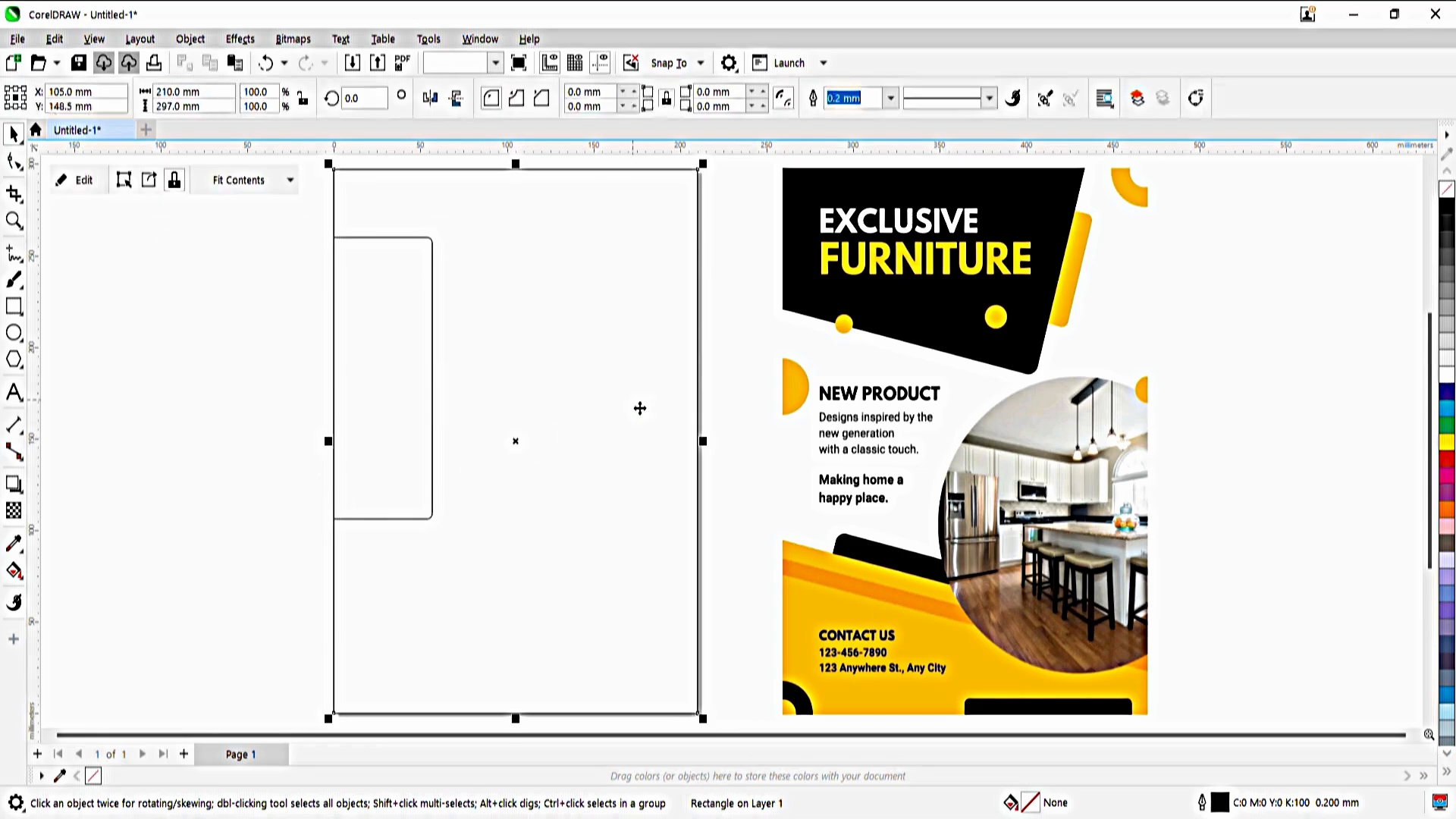
Open the page frame's PowerClip contents, move the rounded rectangle over the page's upper-left corner and rotate it to 345 degrees
double_click(368, 316)
left_click(304, 320)
left_click_drag(300, 324, 356, 225)
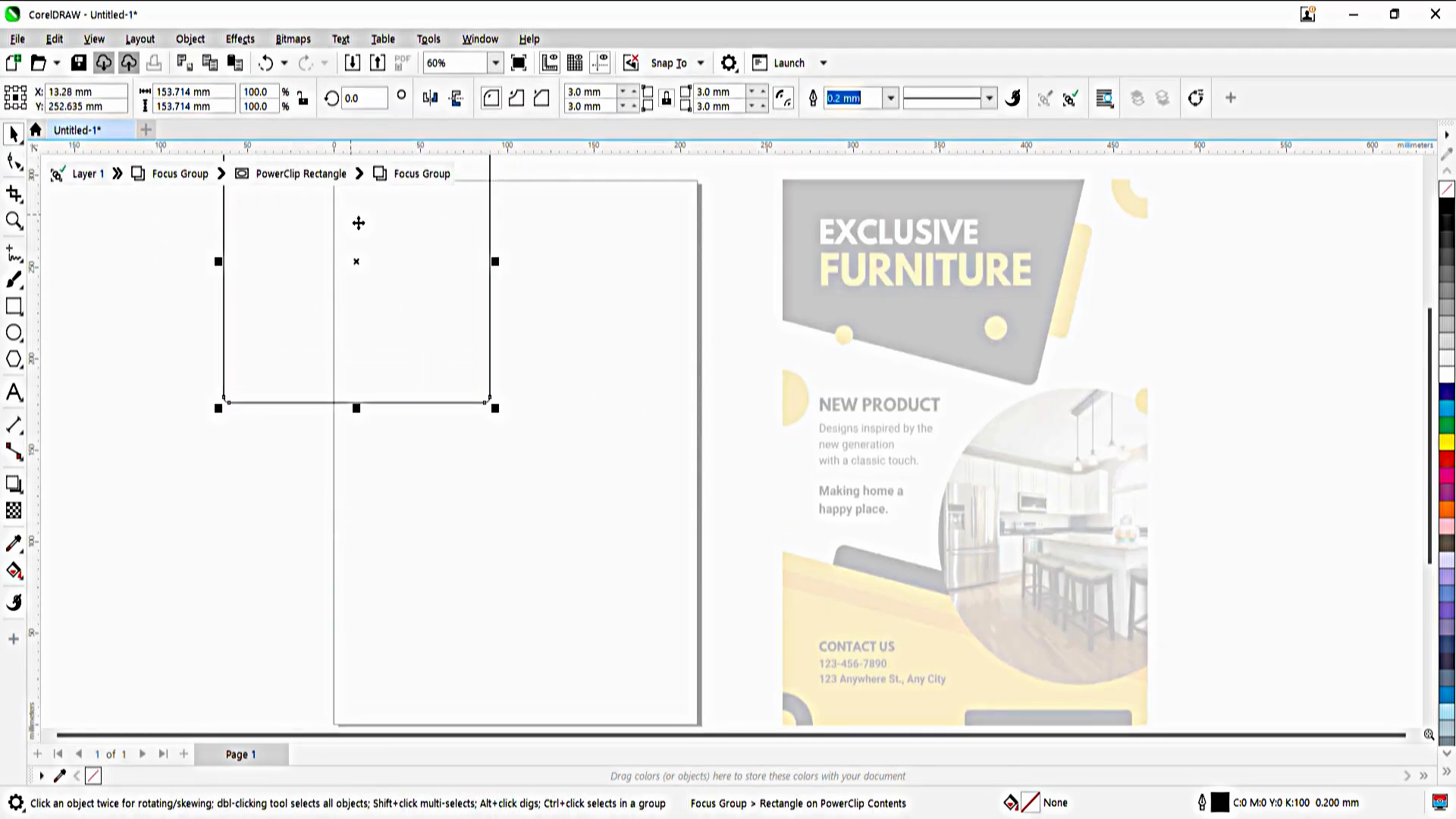
left_click(357, 225)
left_click_drag(501, 416, 471, 445)
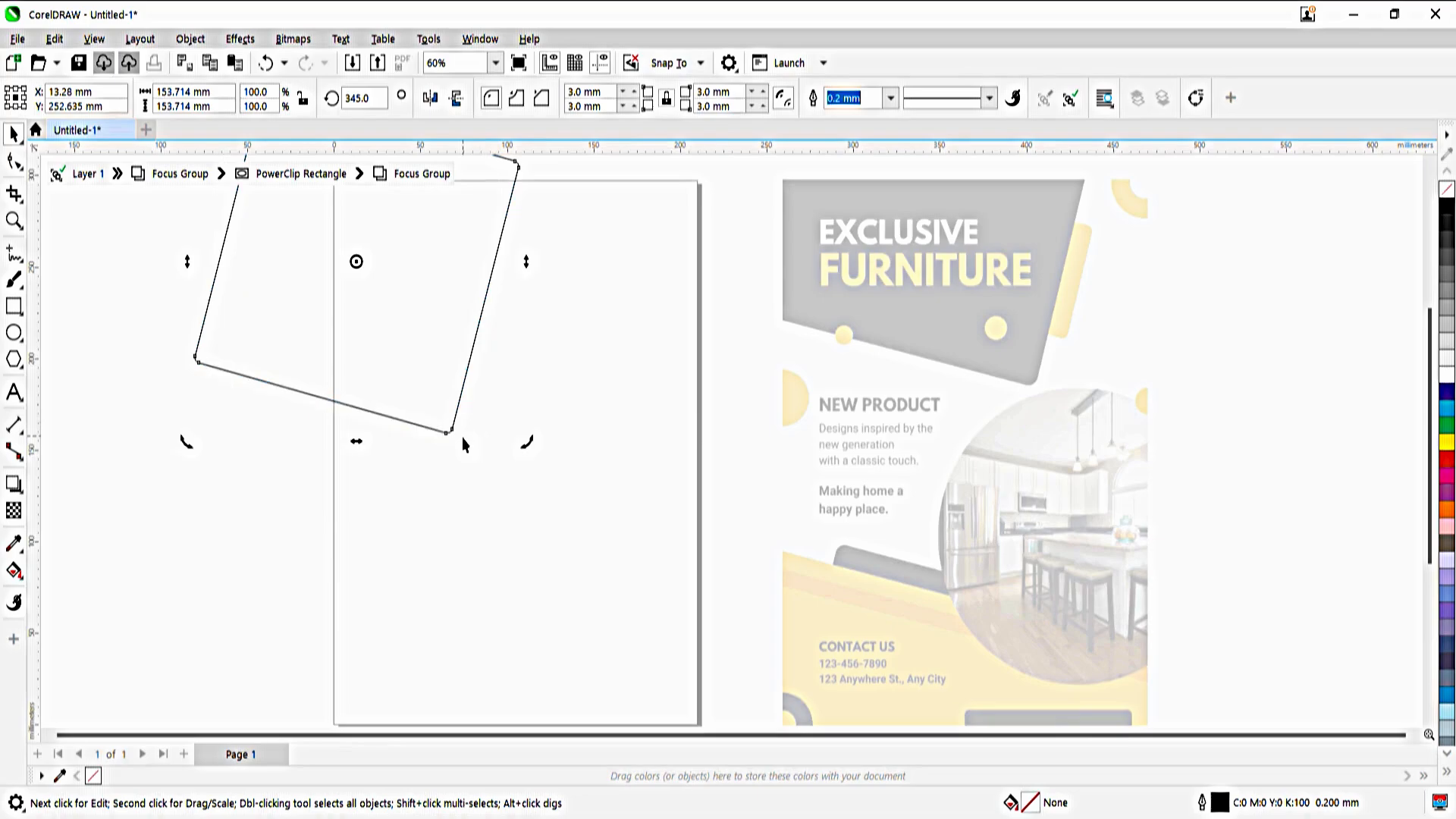
Reshape the tilted rectangle to about 187 mm by 159 mm and position it across the page's upper-left corner
left_click(337, 419)
left_click_drag(367, 448, 424, 309)
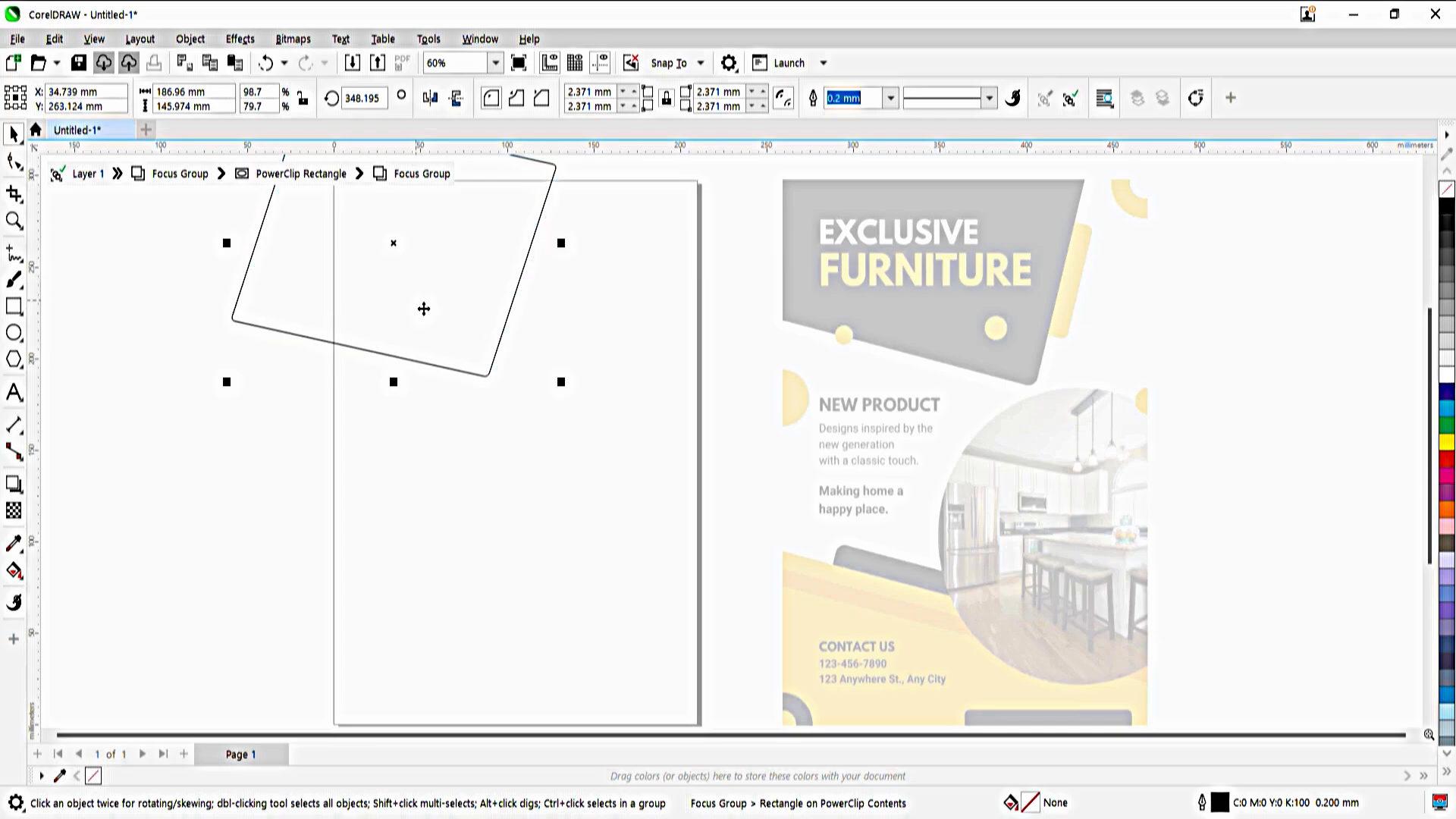
left_click(181, 471)
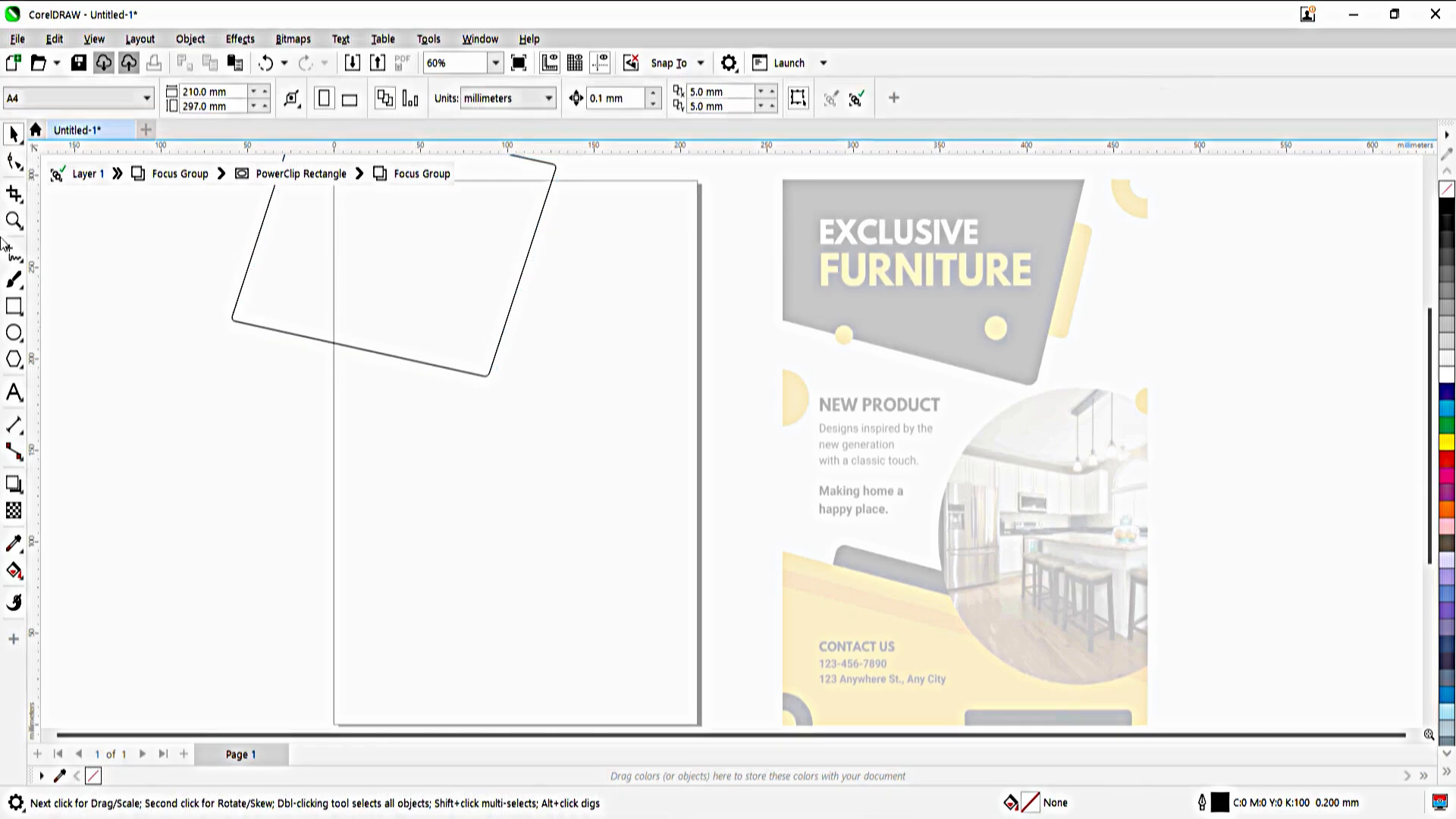
left_click(370, 273)
left_click_drag(395, 382, 392, 408)
key("Up")
key("Up")
key("Up")
key("Up")
key("Up")
key("Up")
key("Up")
key("Up")
key("Up")
key("Up")
key("Up")
key("Up")
key("Up")
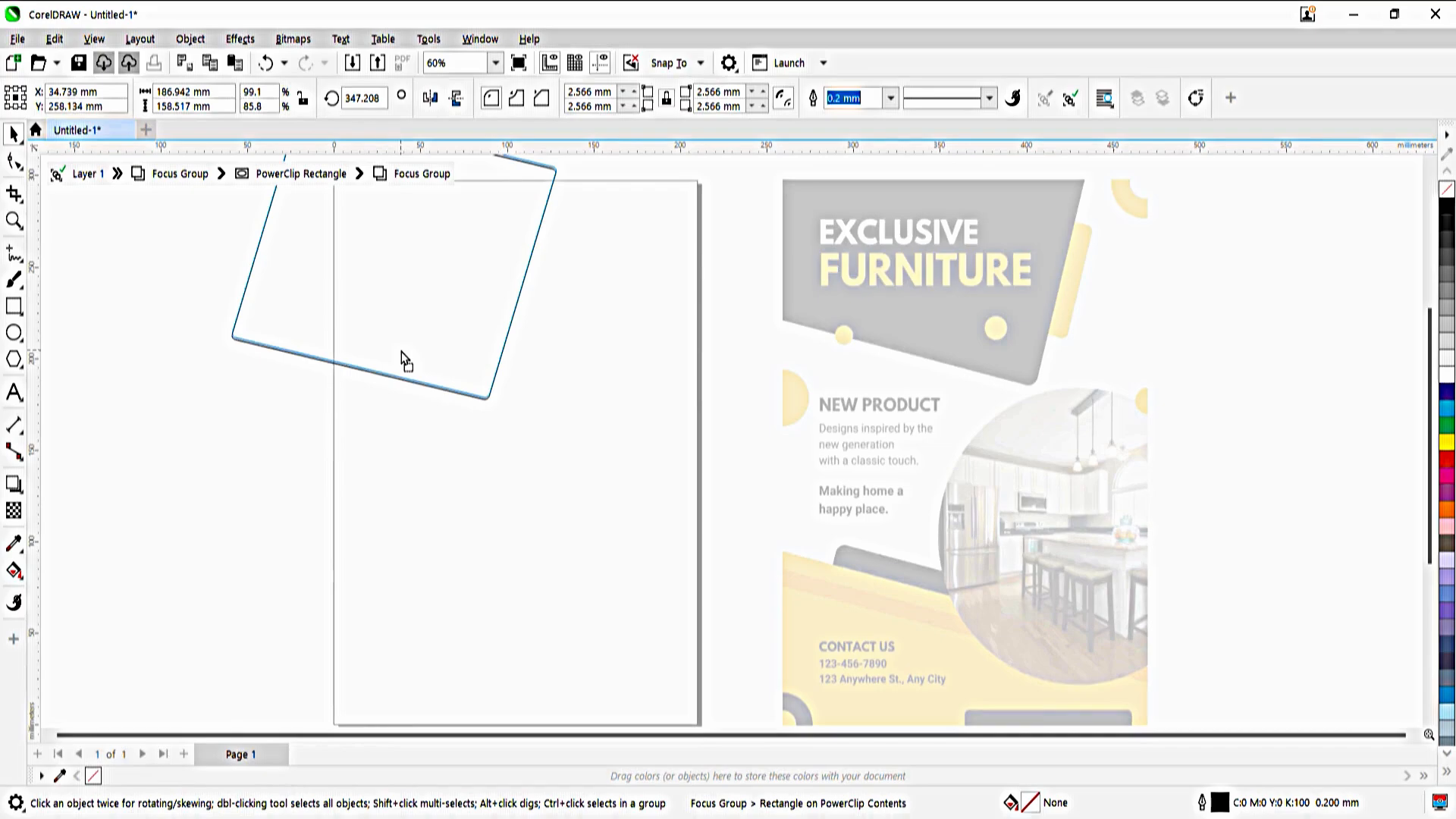
left_click_drag(401, 351, 424, 353)
Draw a square about 59 mm wide beside the page and round its corners to 2.5 mm
left_click(267, 420)
left_click(13, 307)
left_click_drag(79, 305, 182, 413)
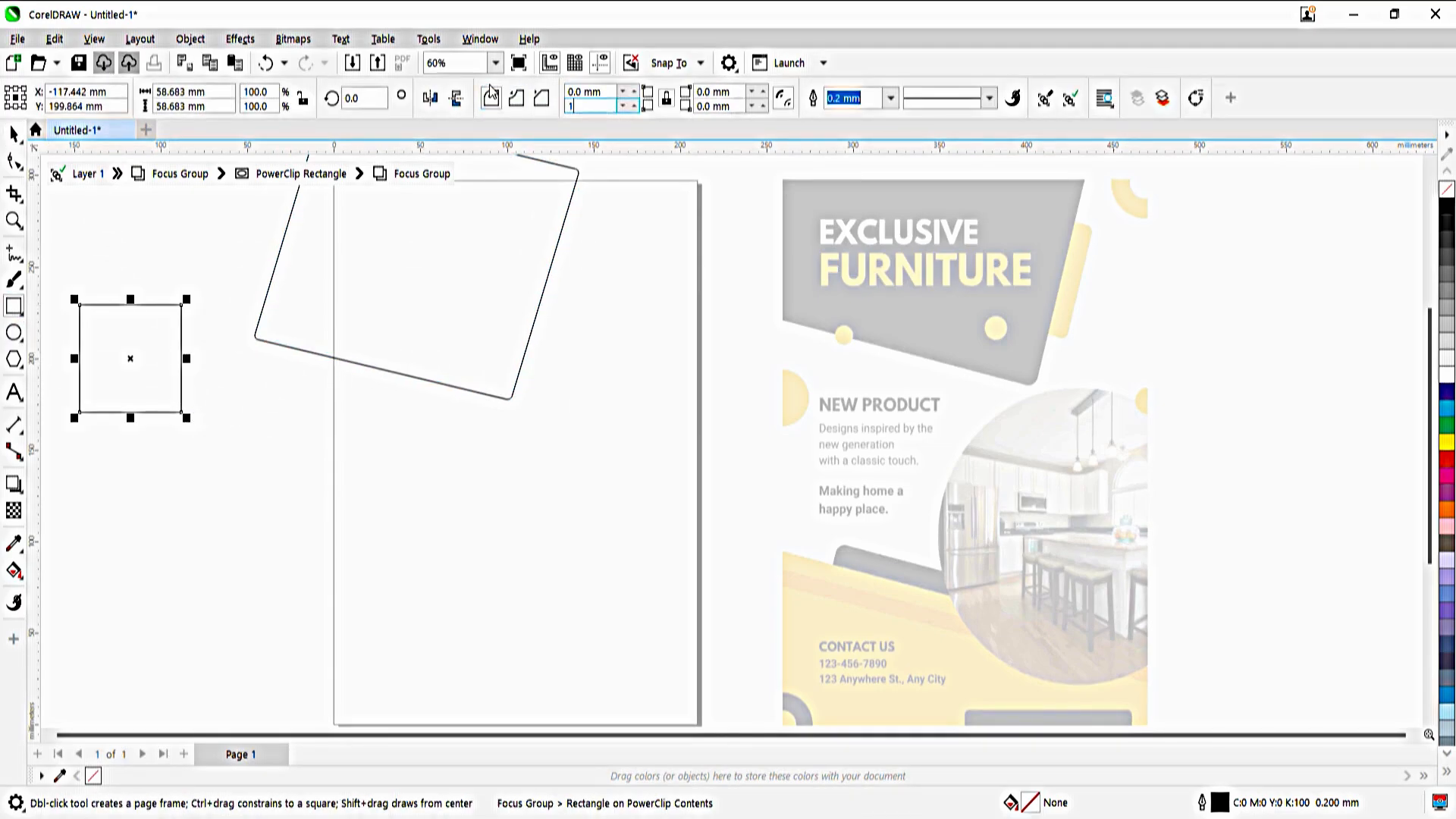
type("2.5")
key("Return")
Move the small square onto the large rectangle's right edge and rotate it to about 341 degrees
left_click_drag(144, 383, 547, 310)
left_click(583, 250)
left_click_drag(601, 241, 556, 267)
left_click(337, 326)
left_click(338, 325)
left_click(552, 266)
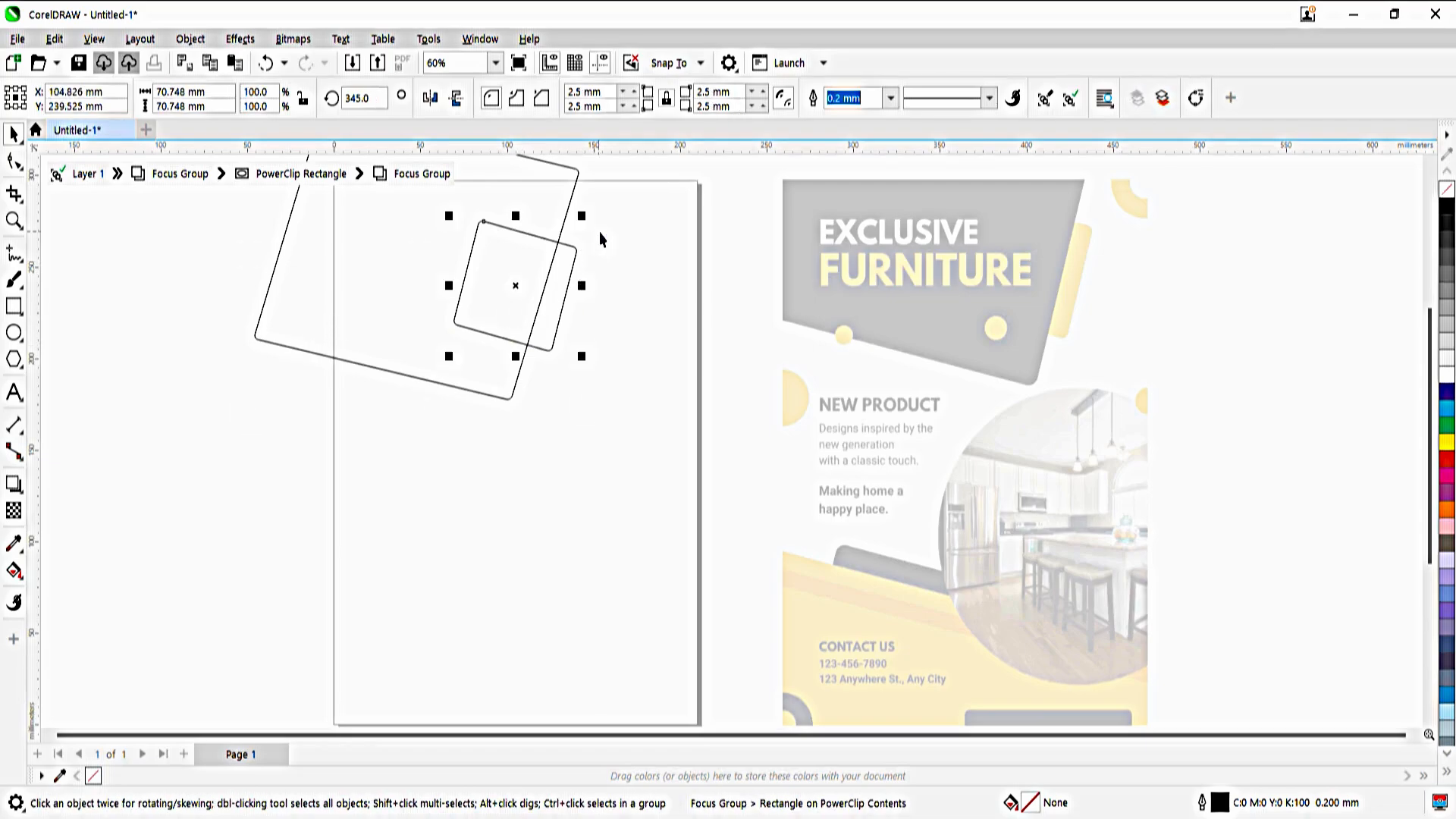
left_click(552, 267)
left_click_drag(593, 219, 600, 229)
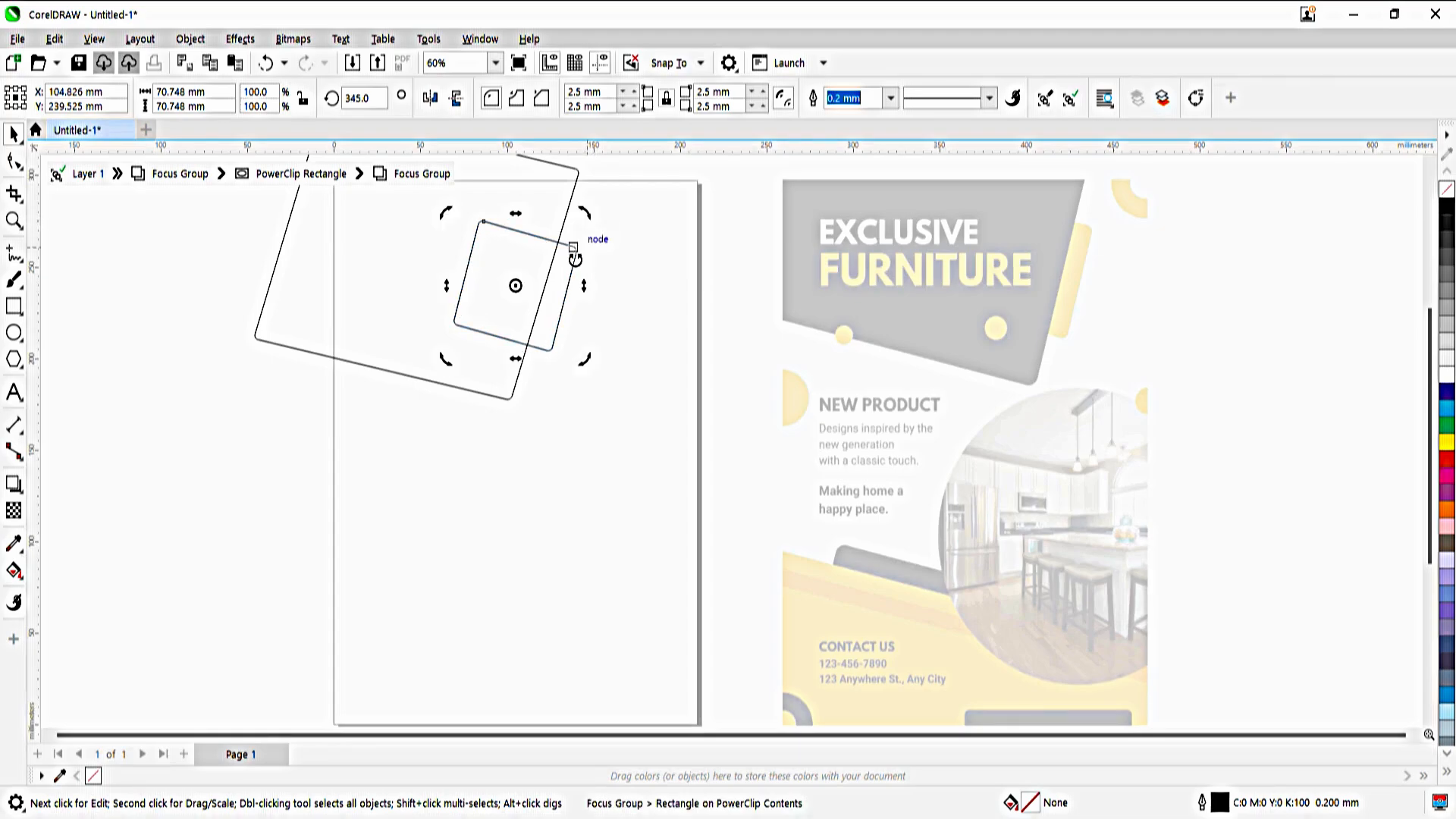
key("F2")
left_click_drag(550, 415, 499, 151)
mouse_move(844, 364)
left_mouse_down()
mouse_move(855, 394)
mouse_move(850, 372)
left_mouse_up()
Fill the small tilted square with the orange sampled from the reference flyer's accent bar
double_click(928, 273)
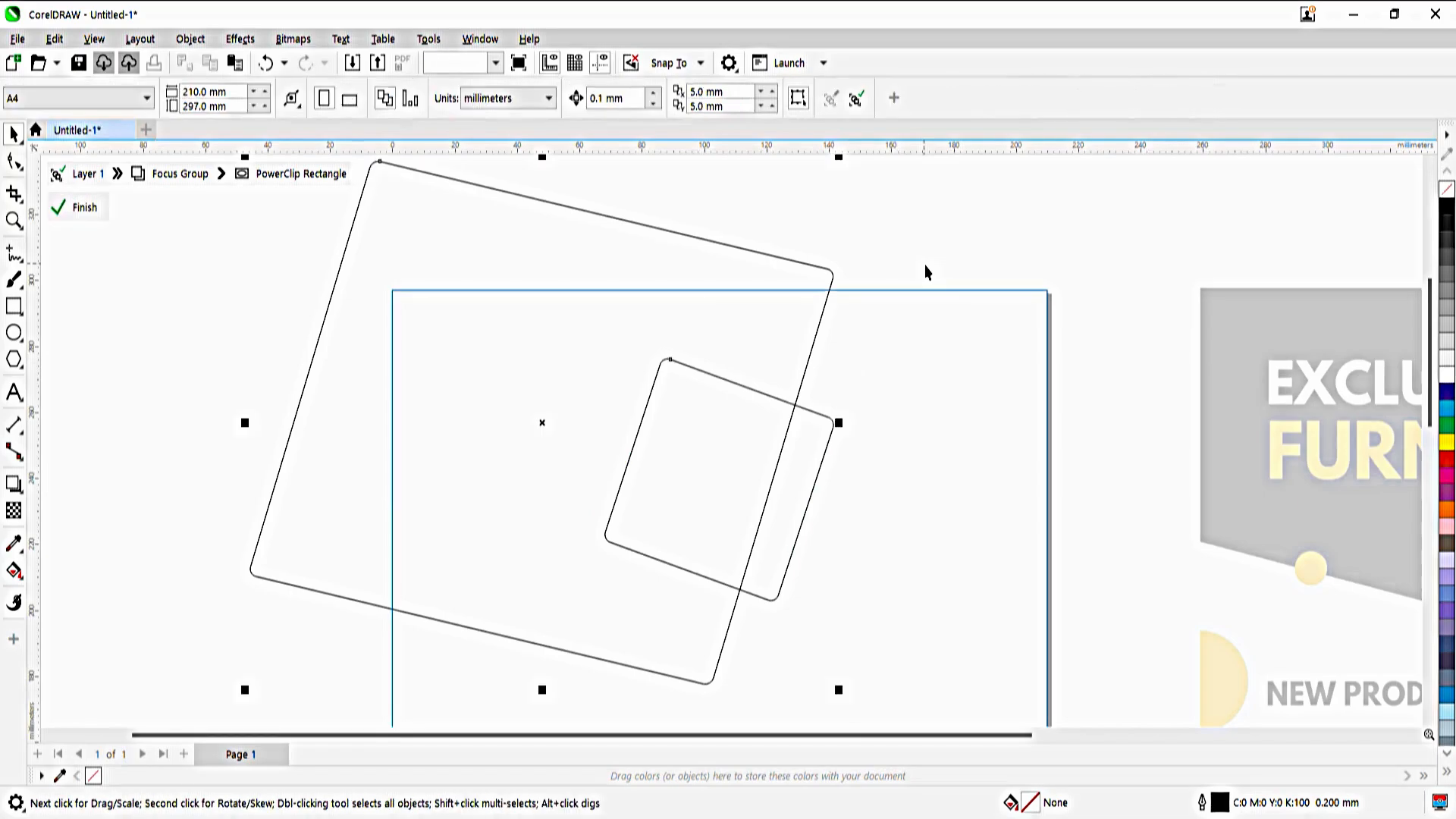
left_click(927, 273)
key("F4")
left_click(589, 345)
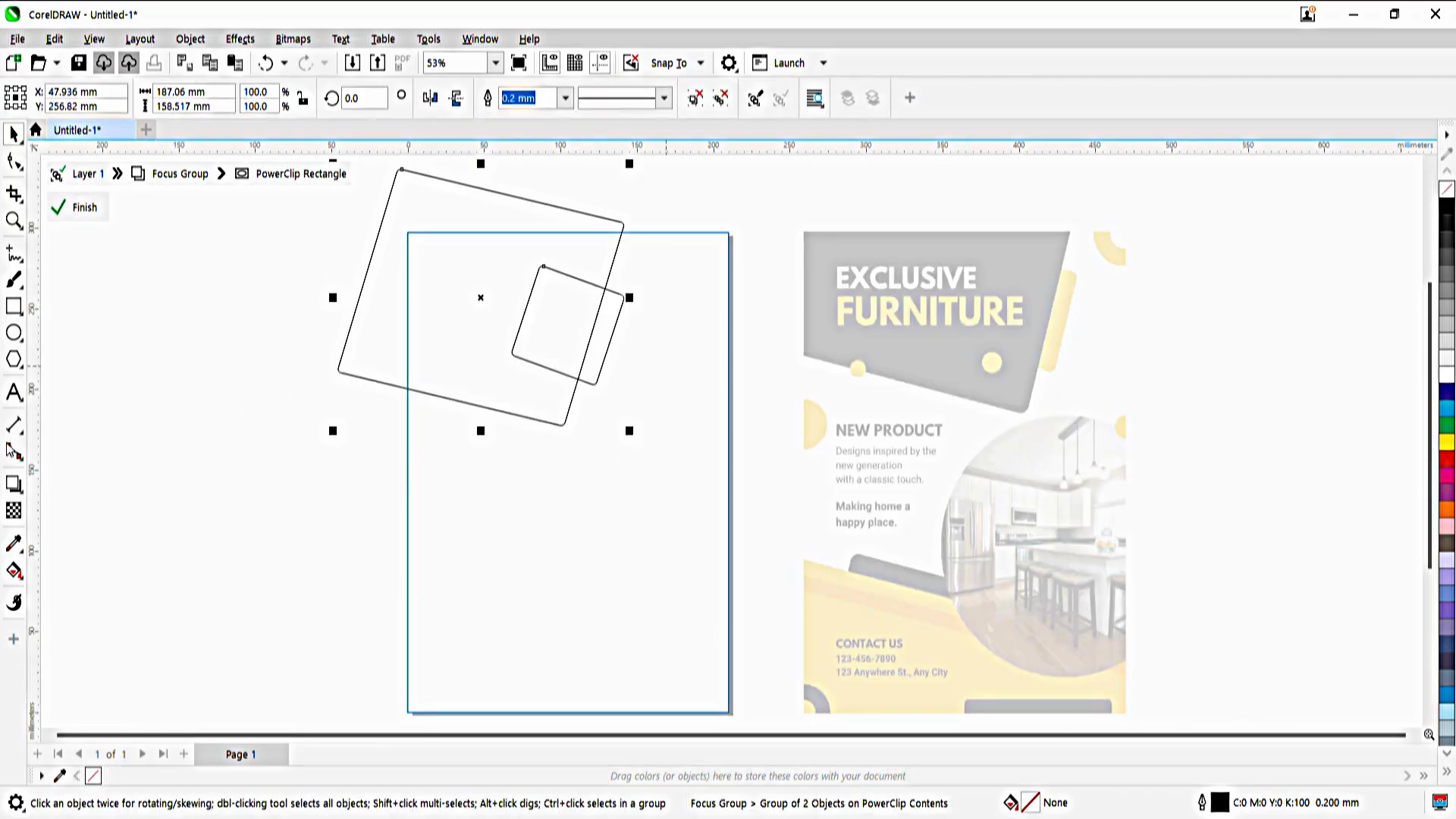
key("i")
left_click(1069, 327)
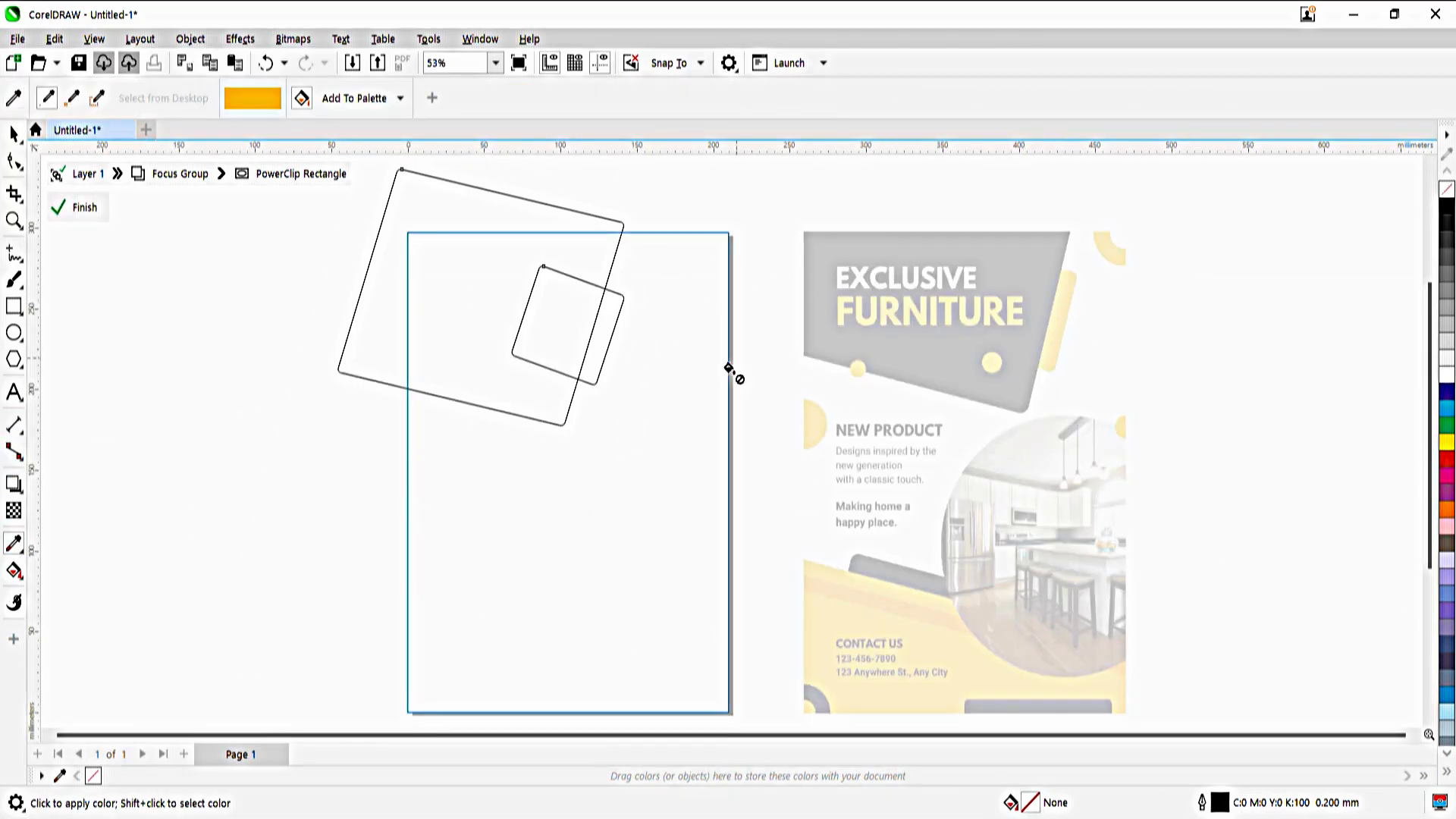
left_click(584, 364)
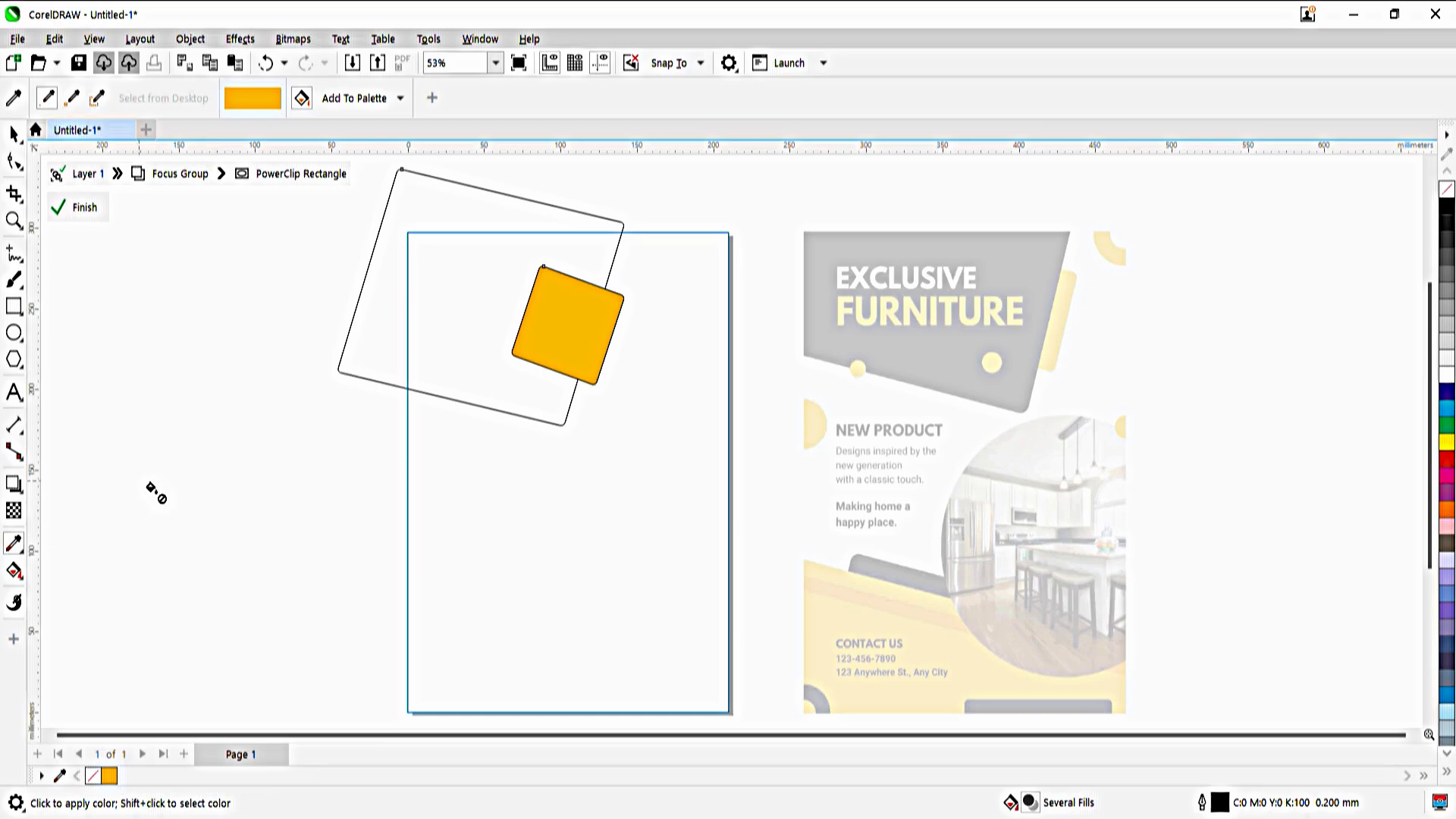
Fill the large tilted rectangle with the black sampled from the reference flyer's header and finish editing the PowerClip contents
key("space")
left_click(14, 543)
left_click(940, 347)
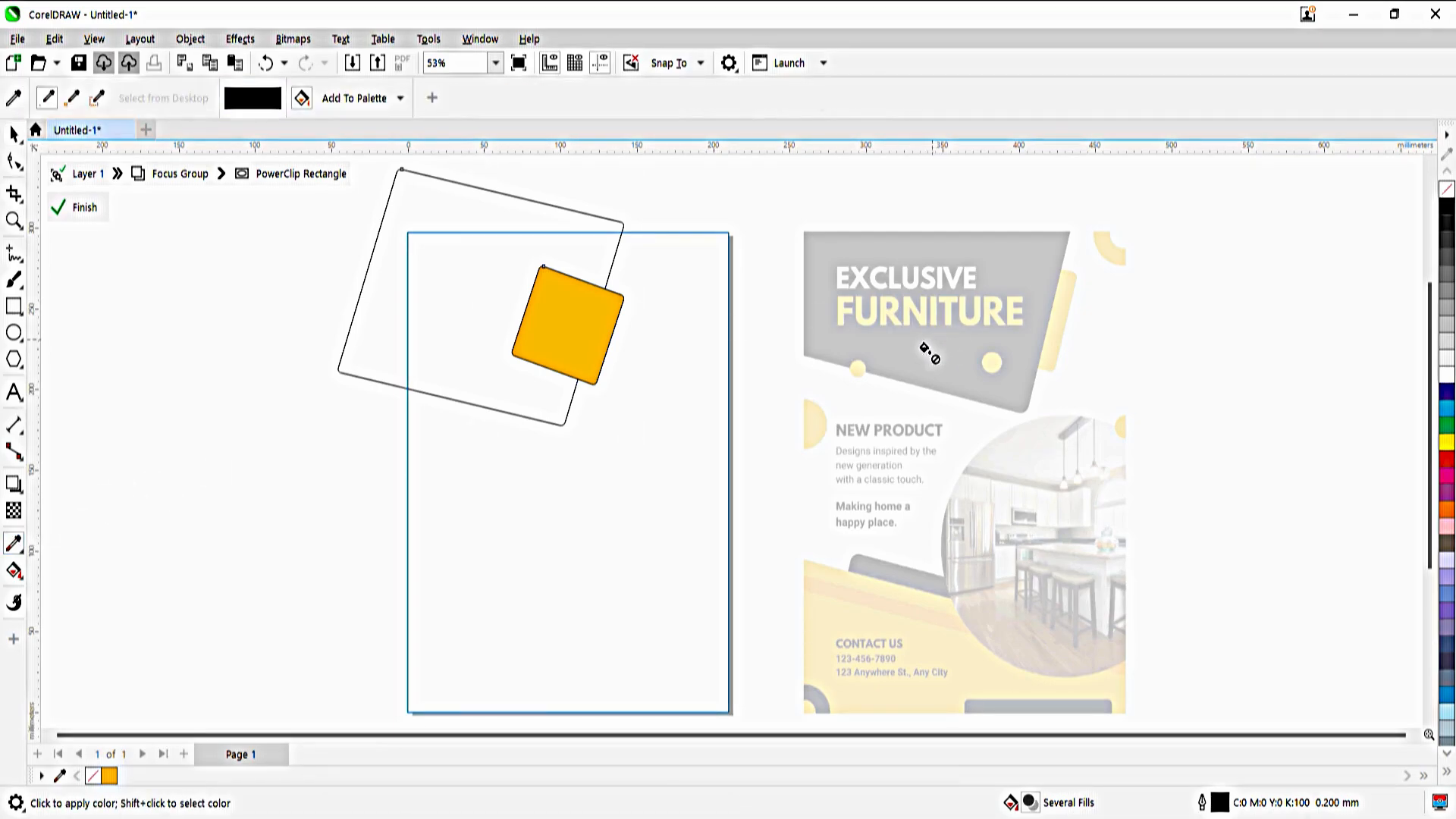
left_click(471, 250)
left_click(13, 135)
left_click(477, 355)
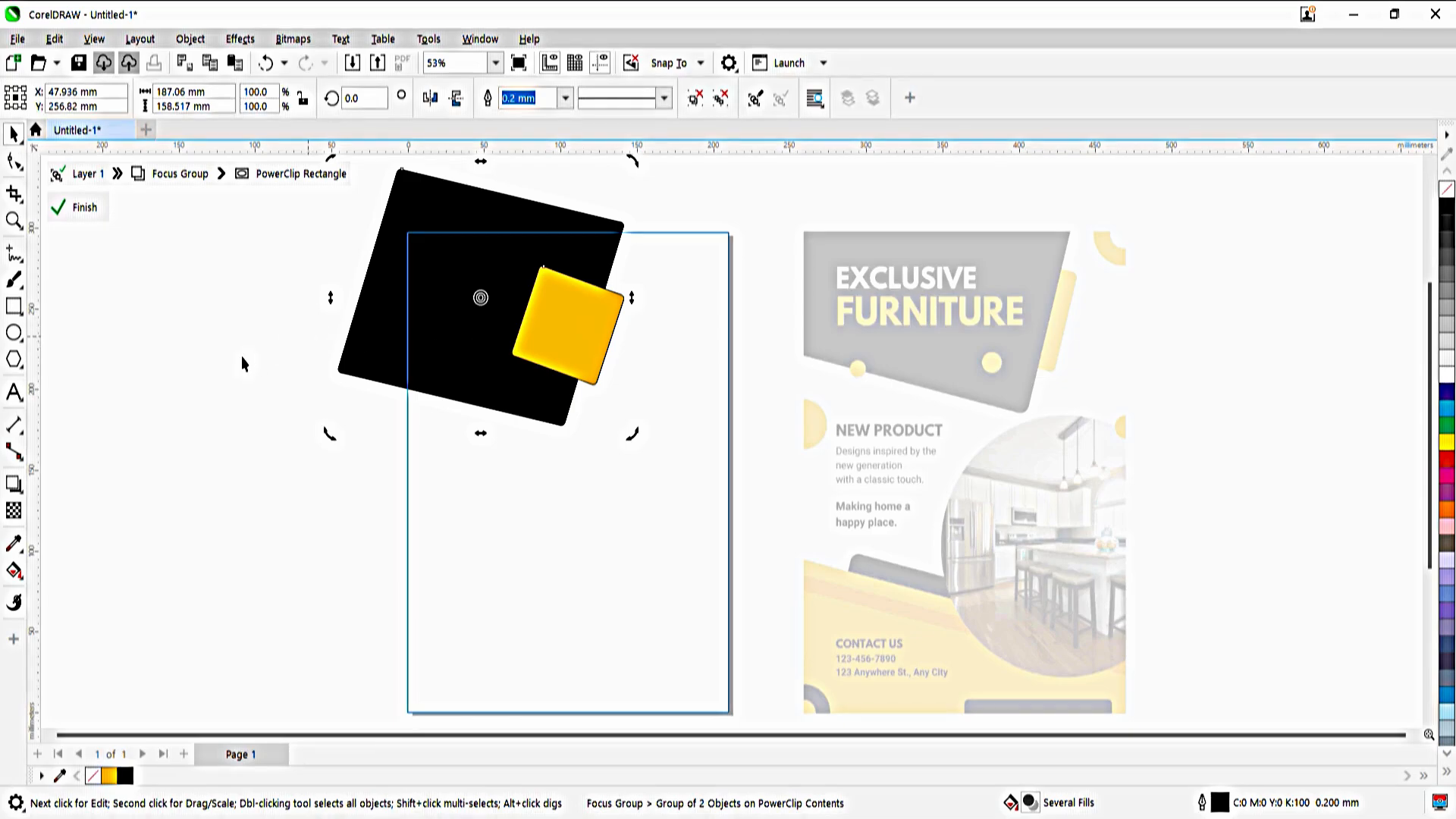
left_click(440, 315)
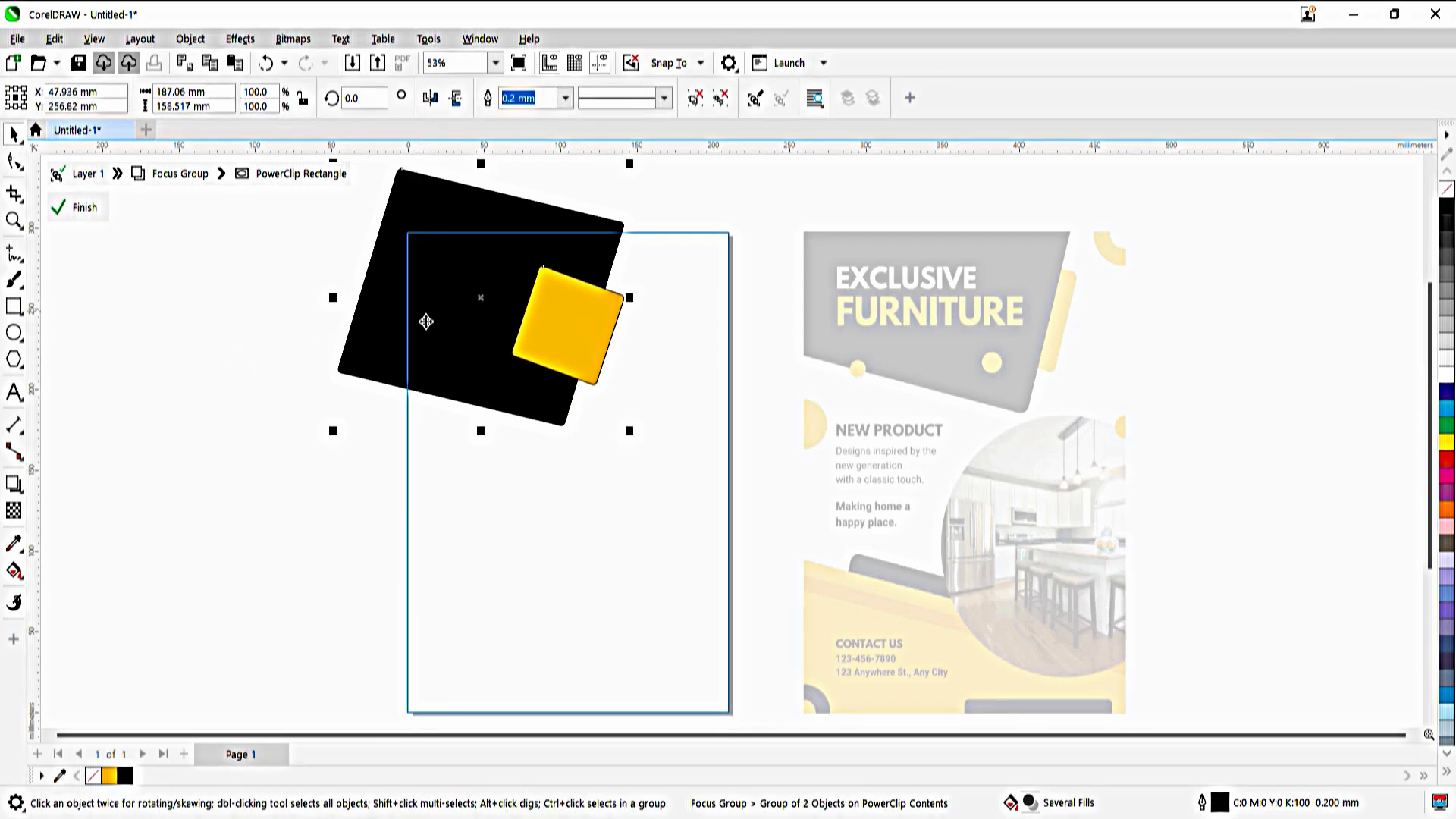
left_click(584, 361)
double_click(716, 204)
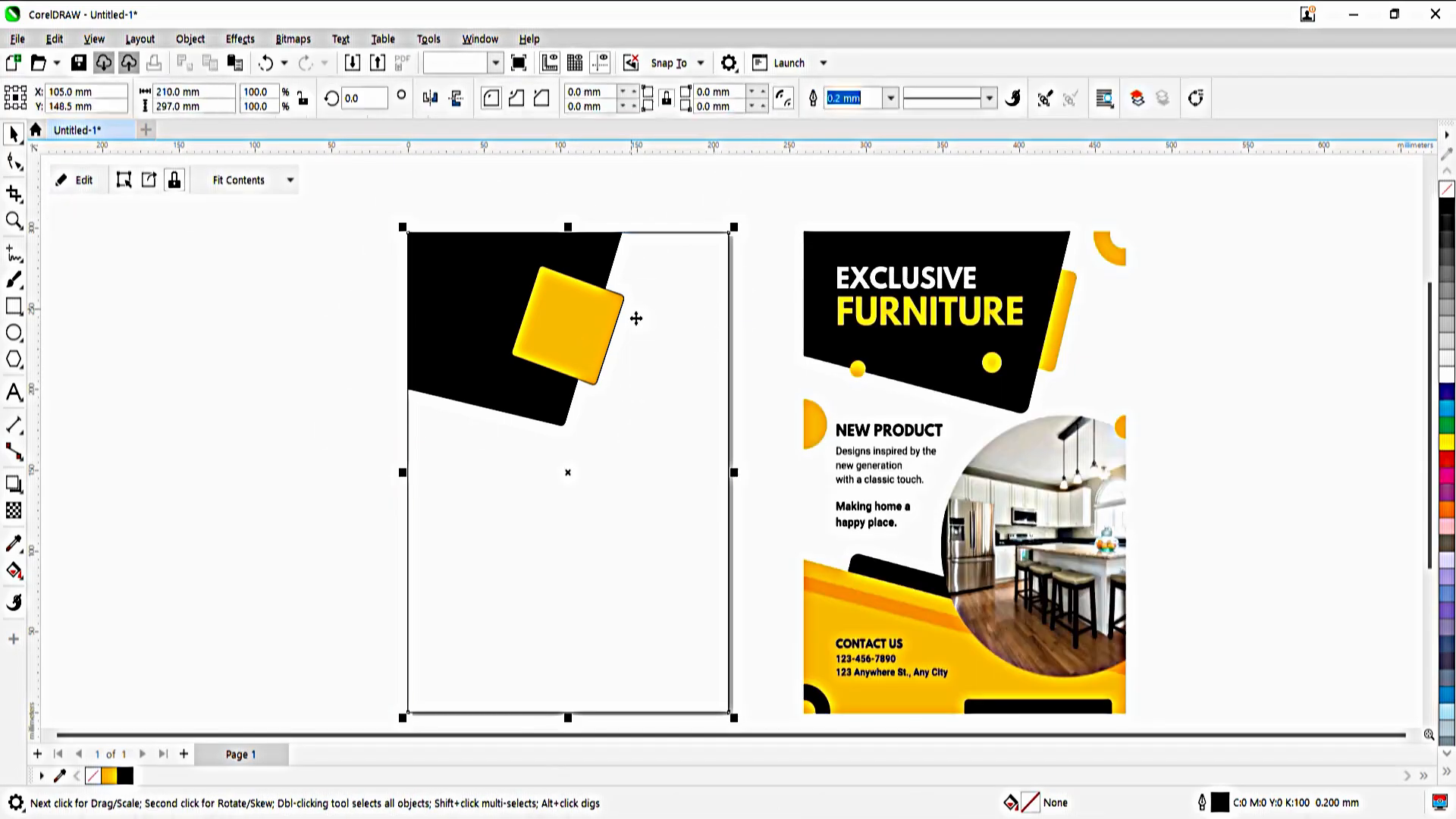
Send the orange square behind the black shape and adjust it to protrude as a bar along that shape's right edge
double_click(481, 328)
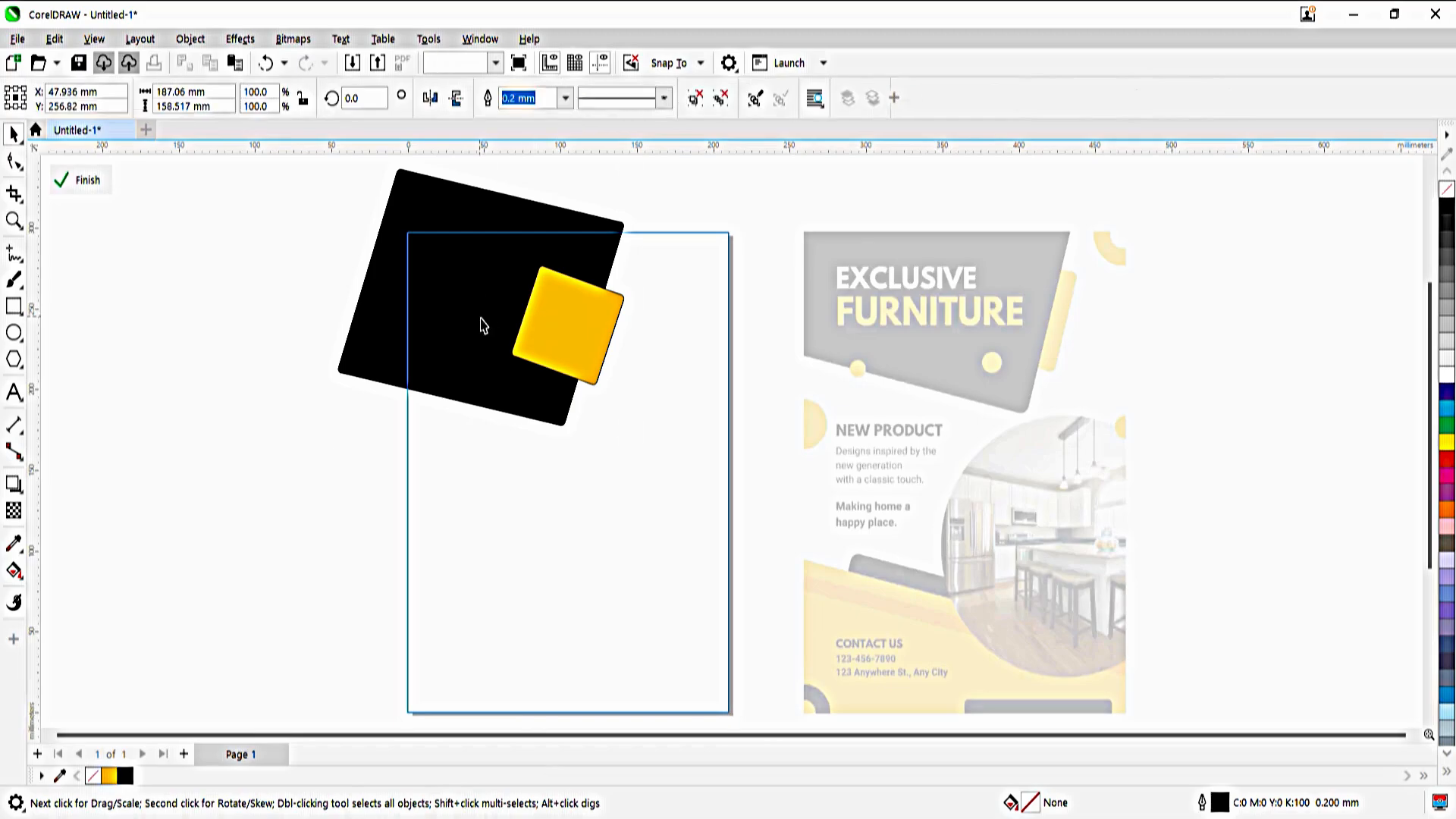
double_click(569, 319)
mouse_move(569, 318)
left_mouse_down()
mouse_move(650, 324)
mouse_move(543, 318)
left_mouse_up()
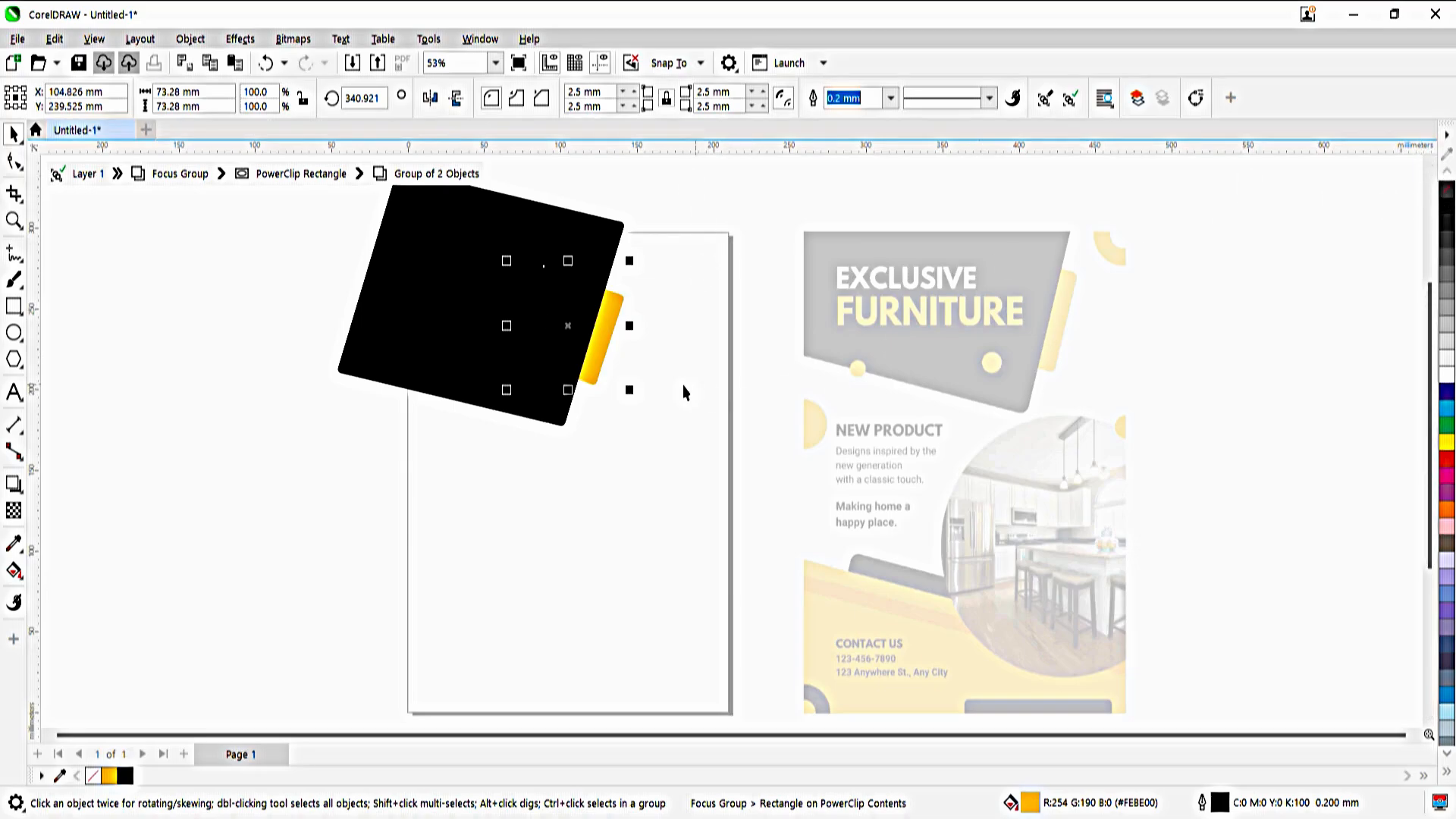
left_click_drag(567, 389, 607, 373)
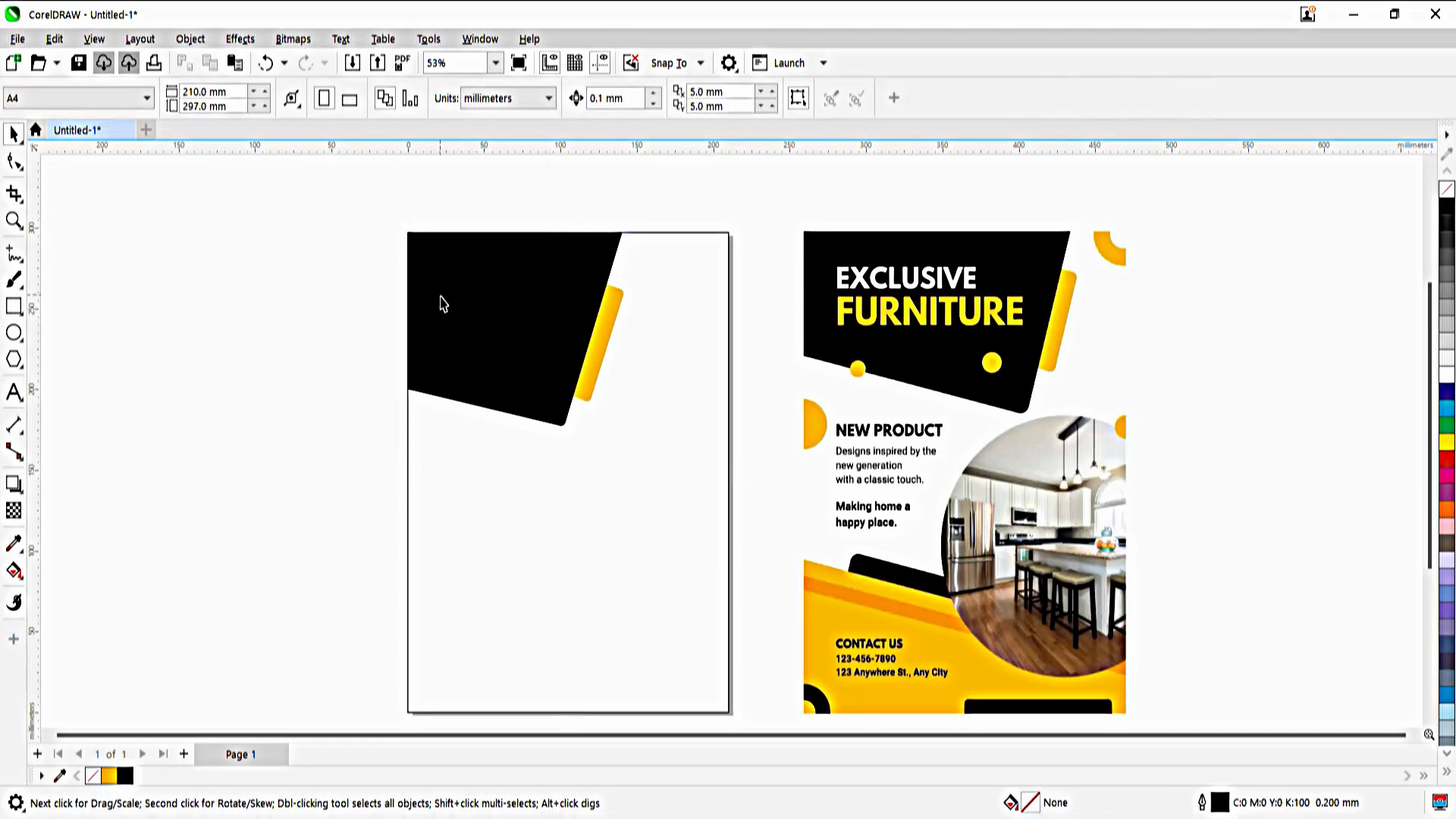
Draw an orange circle about 91 mm wide beside the page with a concentric white circle about 69 mm wide inside it
left_click(13, 334)
mouse_move(110, 322)
left_mouse_down()
mouse_move(235, 479)
mouse_move(259, 479)
mouse_move(249, 462)
left_mouse_up()
left_click(109, 775)
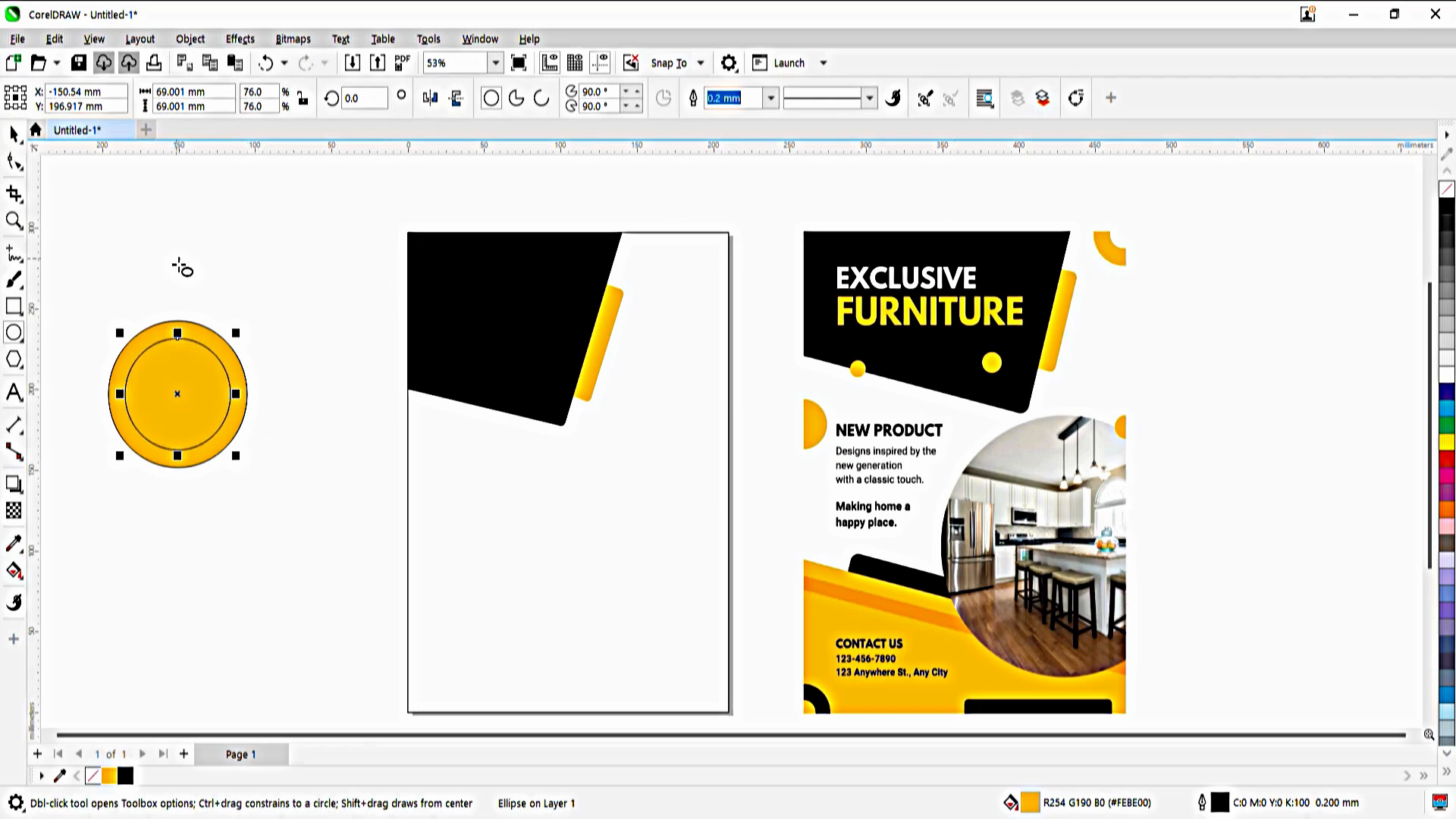
left_click(1447, 375)
Group the orange and white circles and remove their outlines
key("space")
left_click_drag(80, 262, 230, 447)
key("ctrl+g")
right_click(1447, 189)
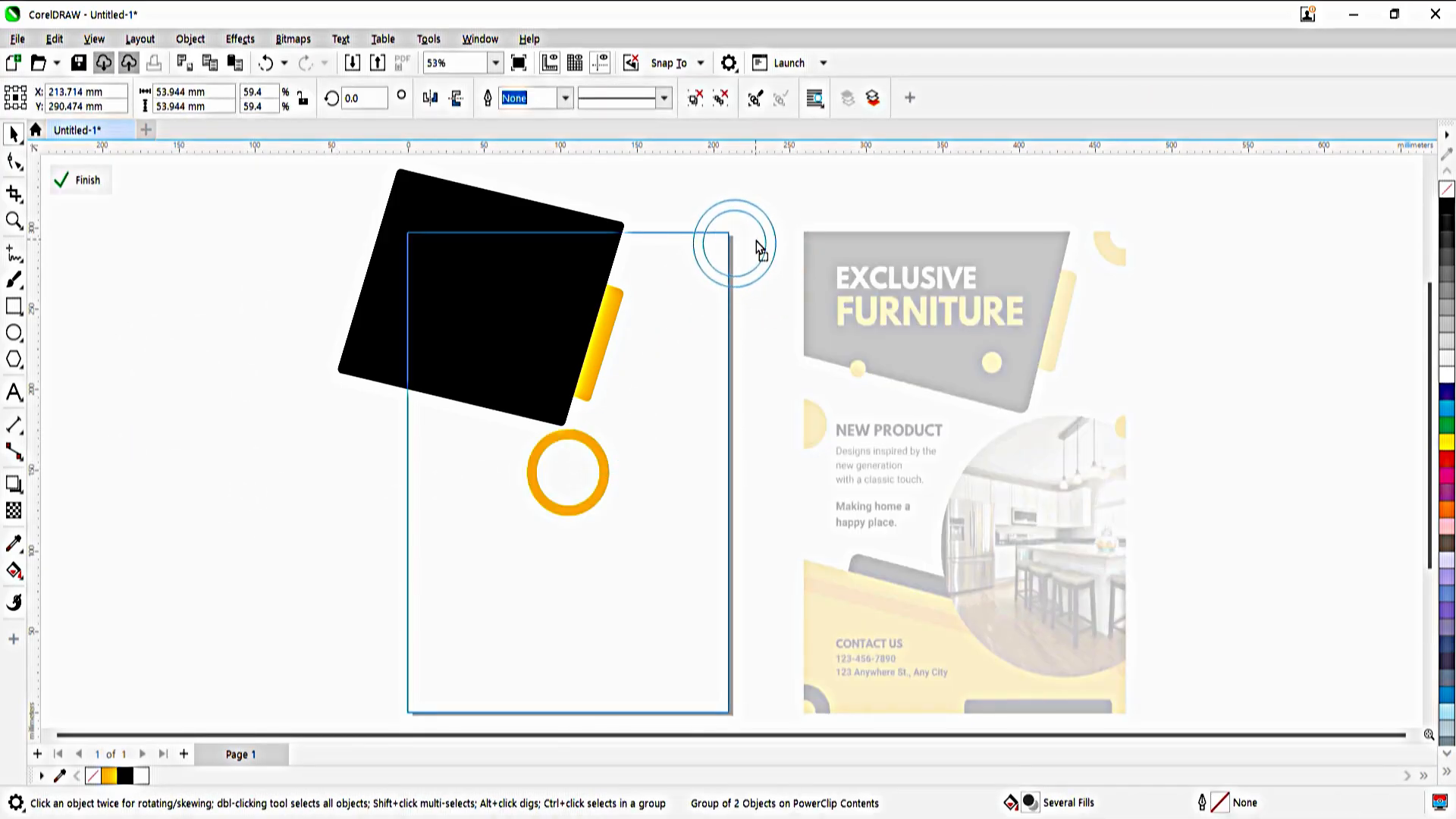
Position the ring over the page's upper-right corner, ungroup its circles and fine-tune them inside the page frame
left_click_drag(759, 246, 759, 241)
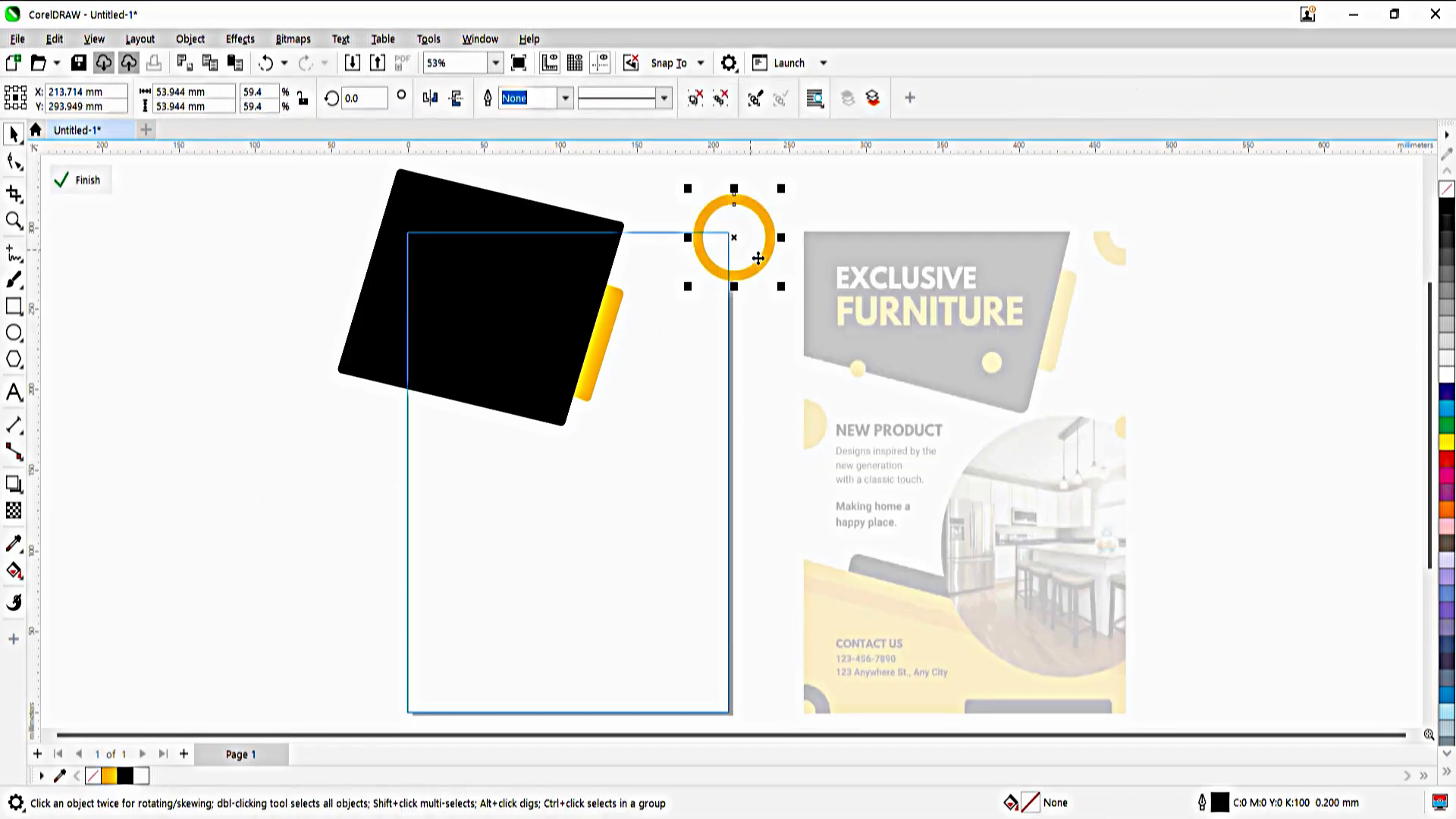
key("ctrl+u")
left_click(765, 280)
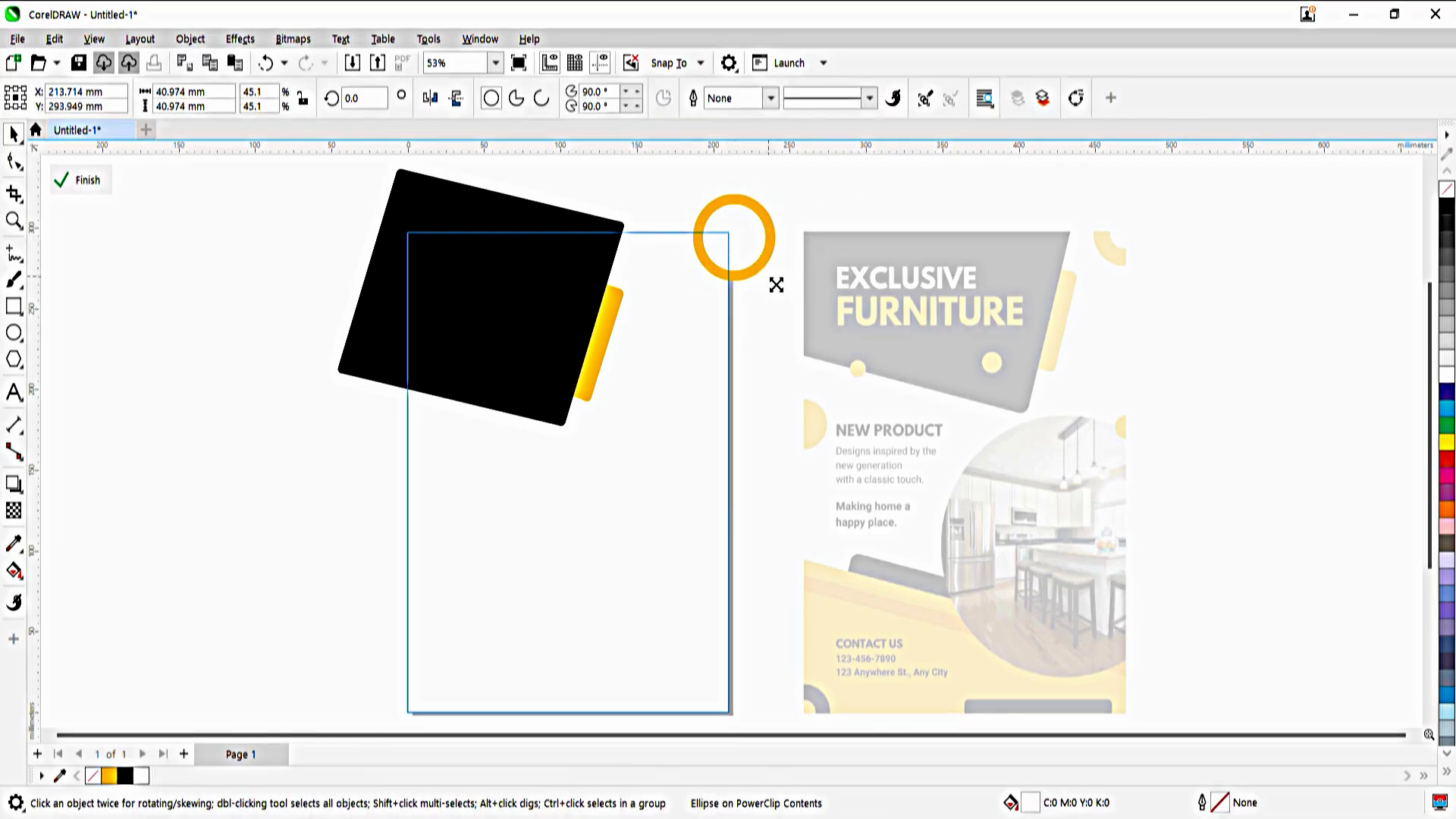
left_click_drag(777, 284, 774, 280)
left_click(820, 222, "ctrl")
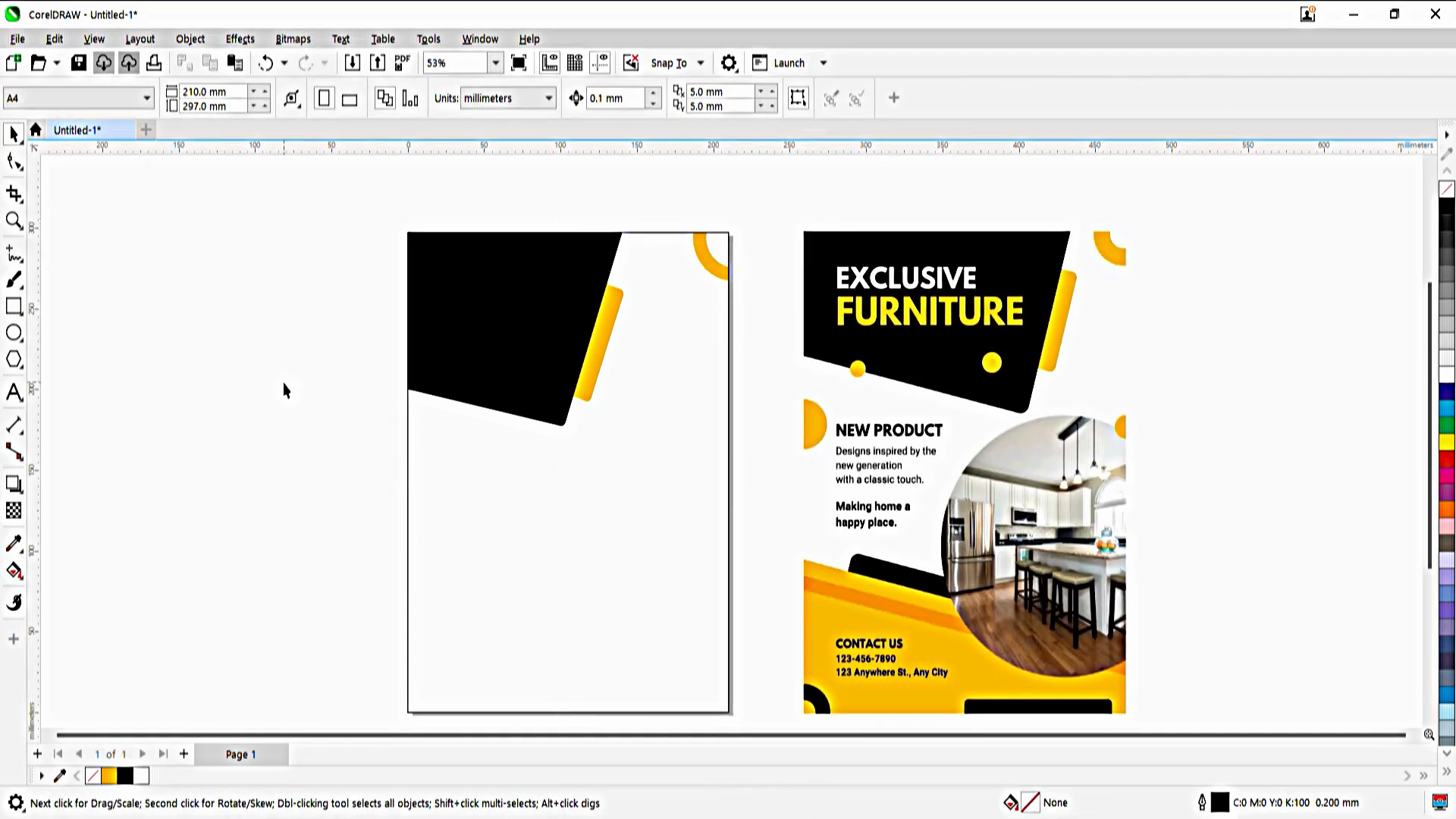
Draw a circle about 48 mm wide beside the page, filled with the orange swatch and without an outline
left_click(13, 332)
left_click_drag(96, 359, 180, 446)
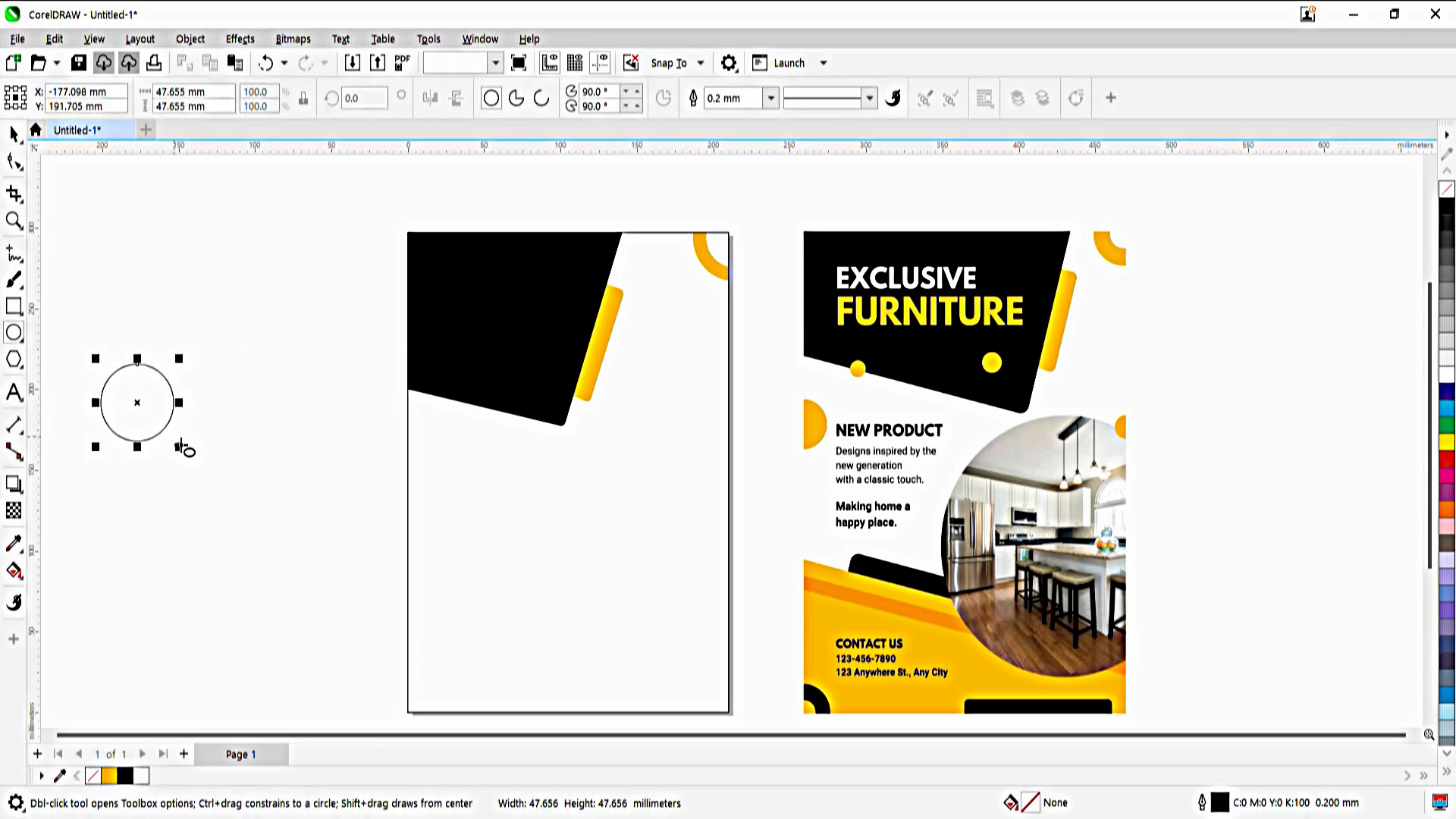
left_click(109, 775)
right_click(93, 775)
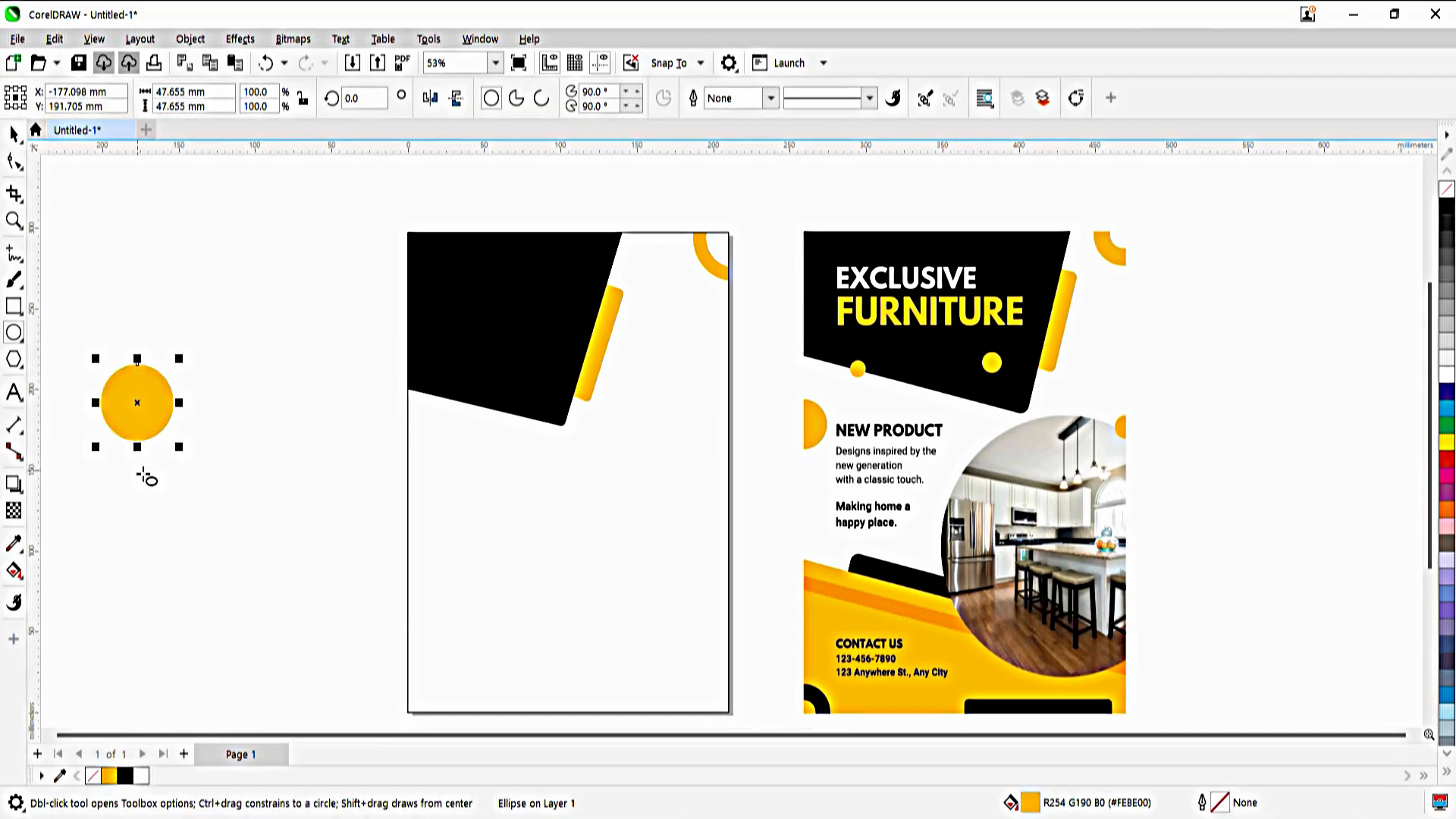
Place the orange circle inside the page frame as PowerClip content and open the contents for editing
key("space")
key("alt+j")
key("w")
key("p")
left_click(536, 510)
left_click(536, 509, "ctrl")
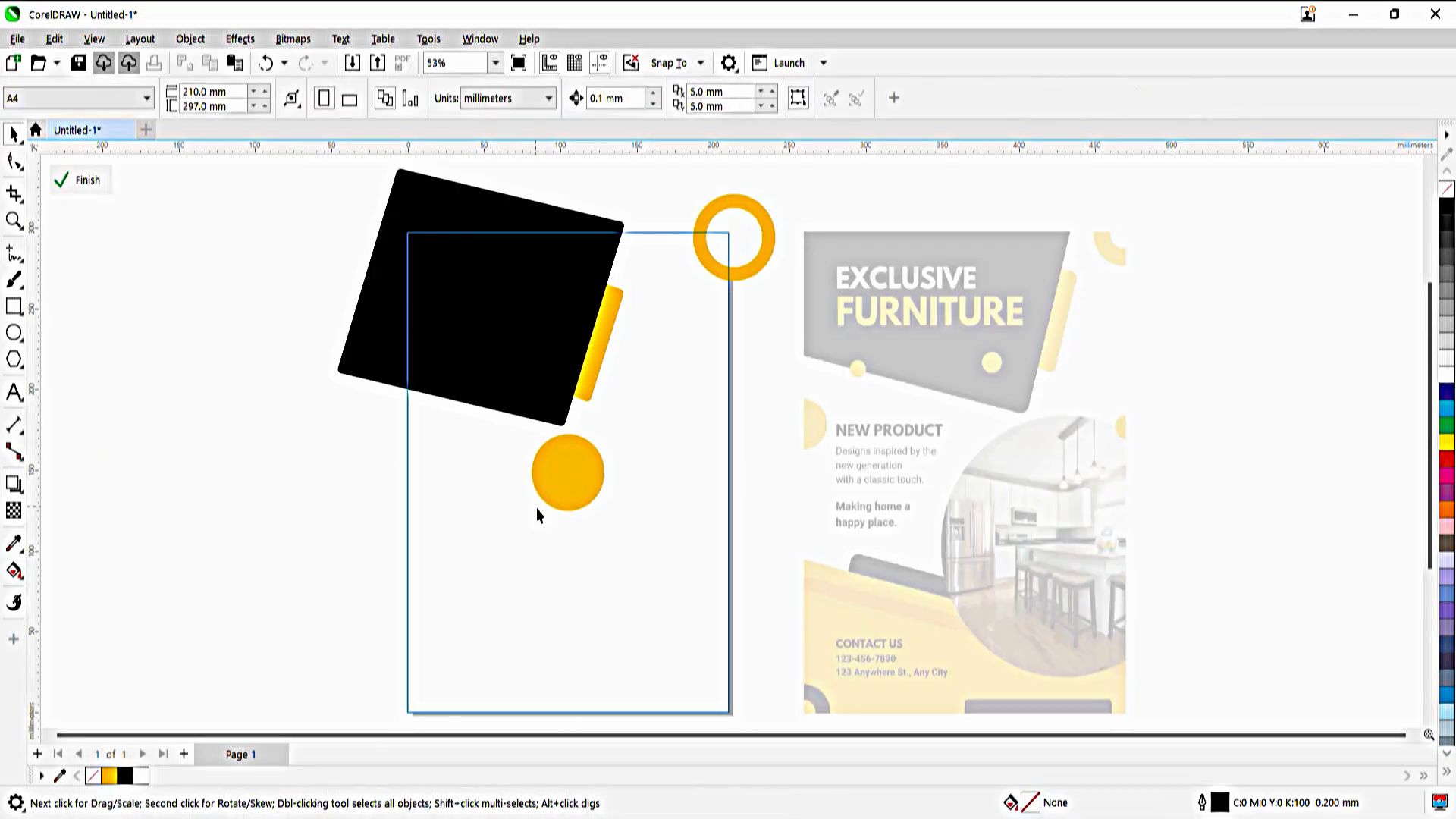
Place one orange circle across the page's left edge and a smaller one across the right edge, below the black header
left_click_drag(569, 473, 749, 492)
left_click(305, 481, "ctrl")
left_click(417, 463, "ctrl")
left_click(195, 497, "ctrl")
left_click(594, 478, "ctrl")
left_click(594, 478, "ctrl")
left_click(724, 481, "ctrl")
left_click(280, 521, "ctrl")
Draw a circle about 148 mm wide beside the page, paste the kitchen photo and move the photo off the circle
left_click(15, 332)
left_click_drag(163, 307, 386, 559)
key("ctrl+v")
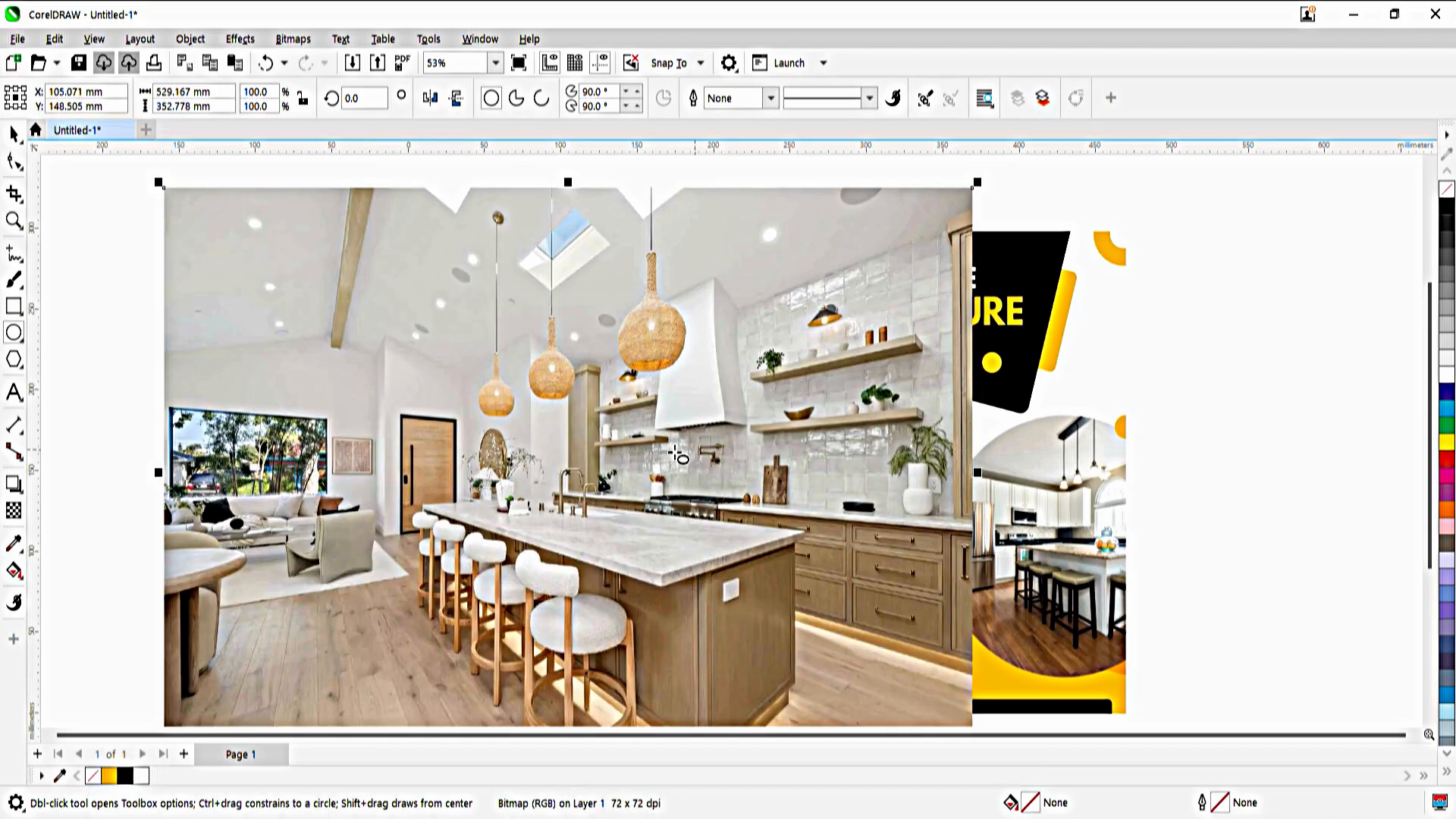
left_click(14, 134)
left_click_drag(496, 365, 870, 362)
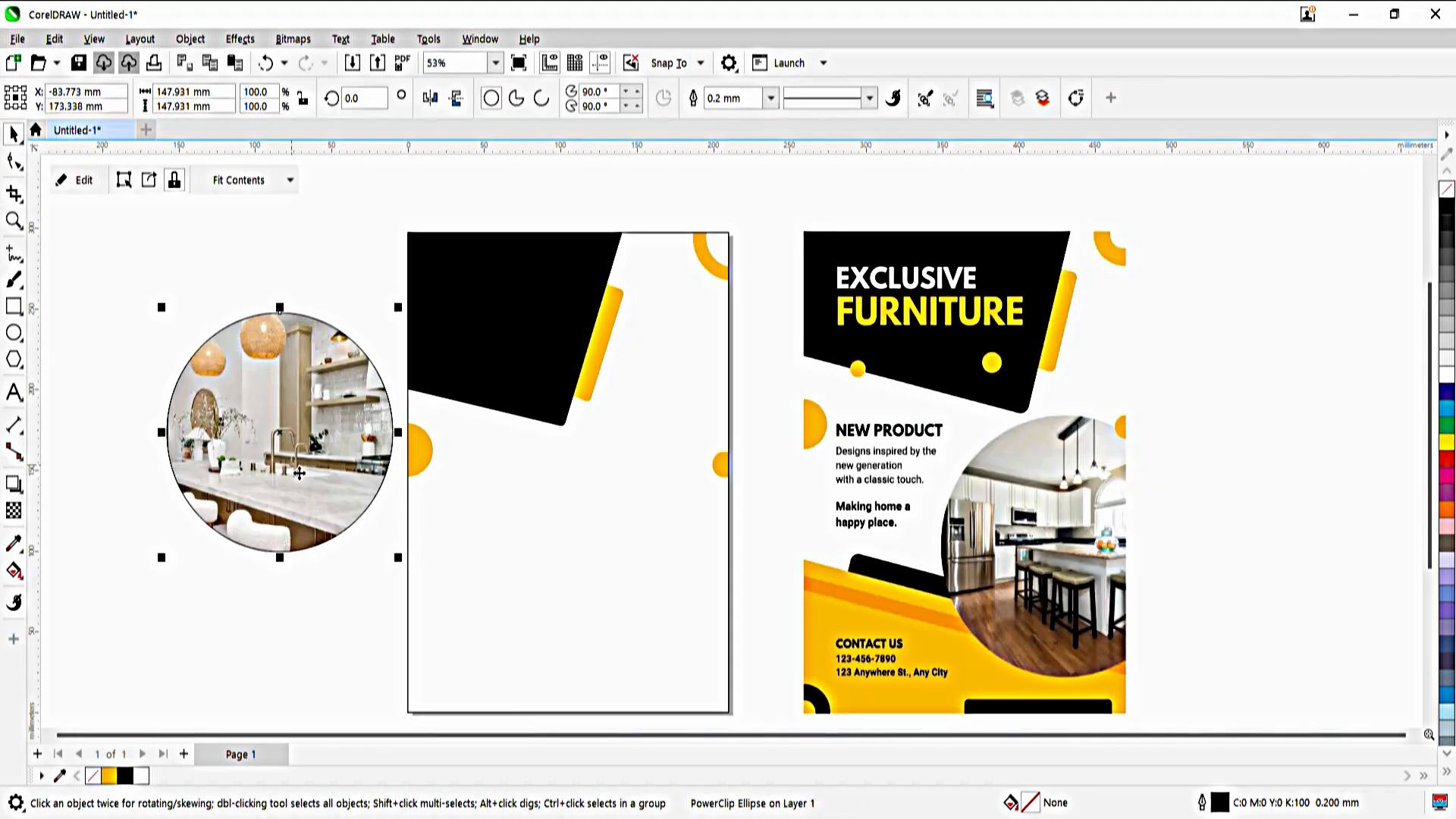
Edit the circle's PowerClip contents, scaling down the kitchen photo and positioning it to fill the circle
left_click(72, 179)
left_click_drag(402, 532, 402, 495)
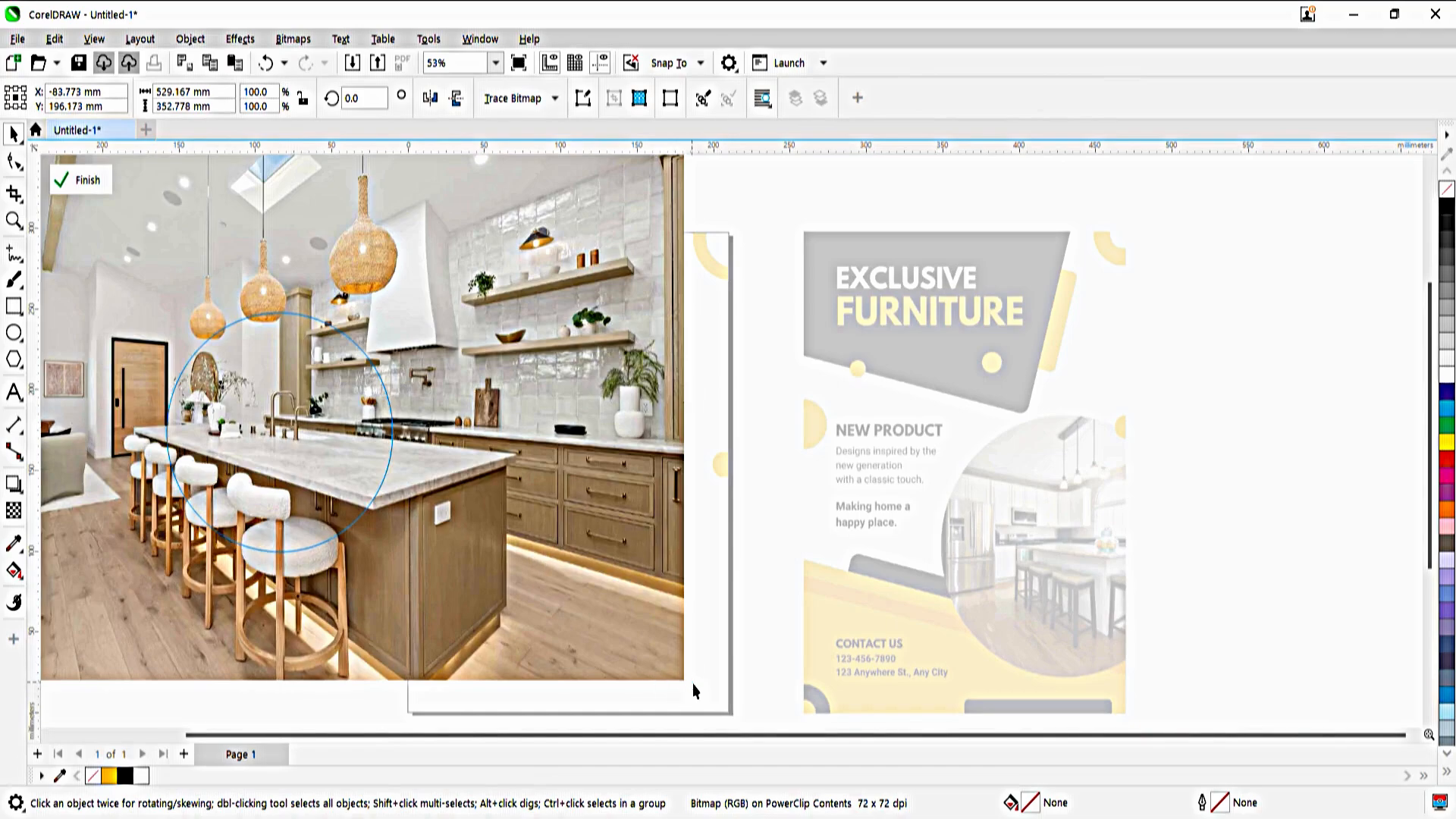
left_click_drag(690, 686, 507, 603)
left_click_drag(314, 414, 334, 414)
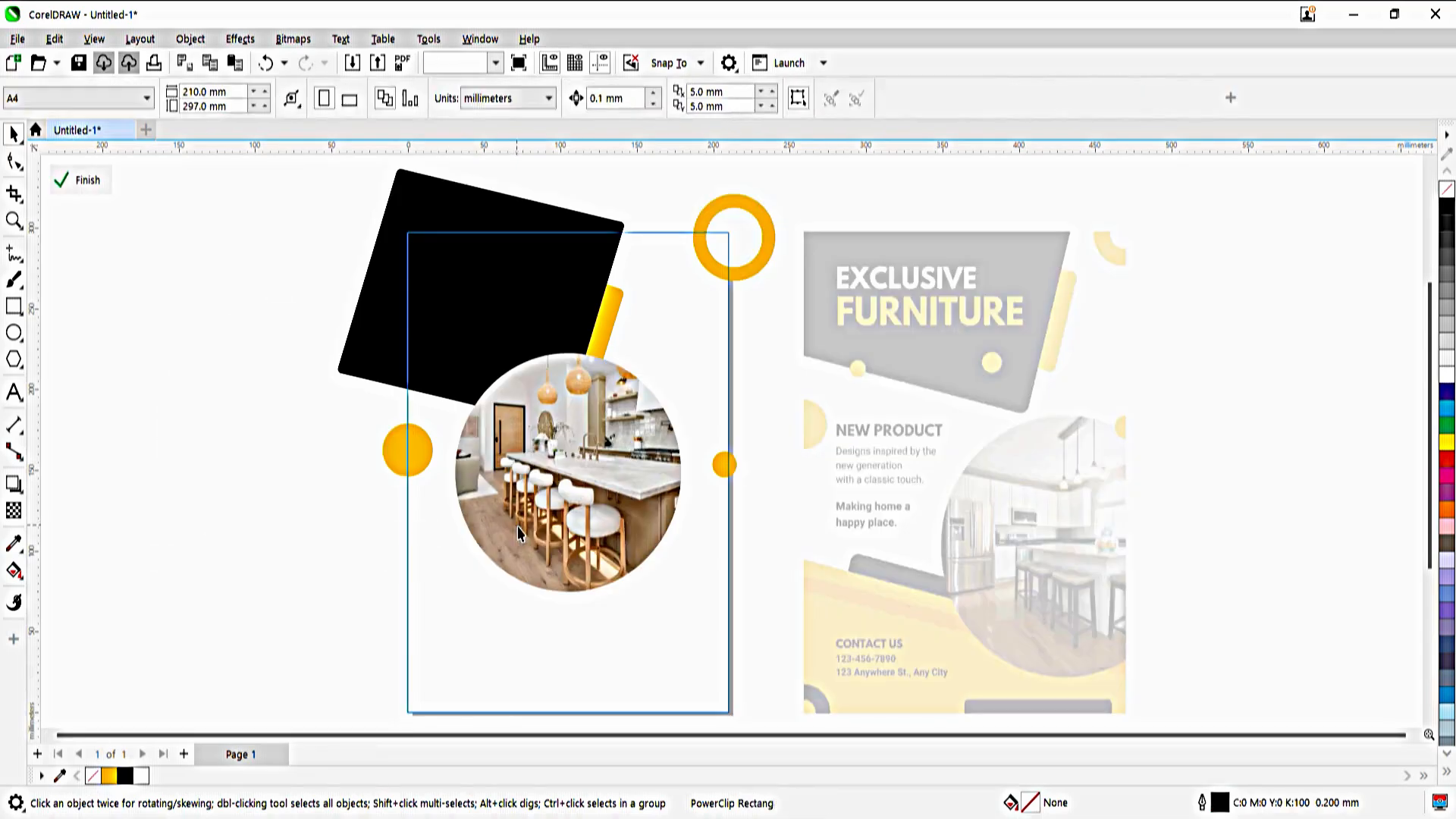
Move the circular kitchen photo inside the page frame to overlap the page's right edge at its original size
left_click_drag(553, 485, 652, 594)
left_click_drag(796, 716, 786, 708)
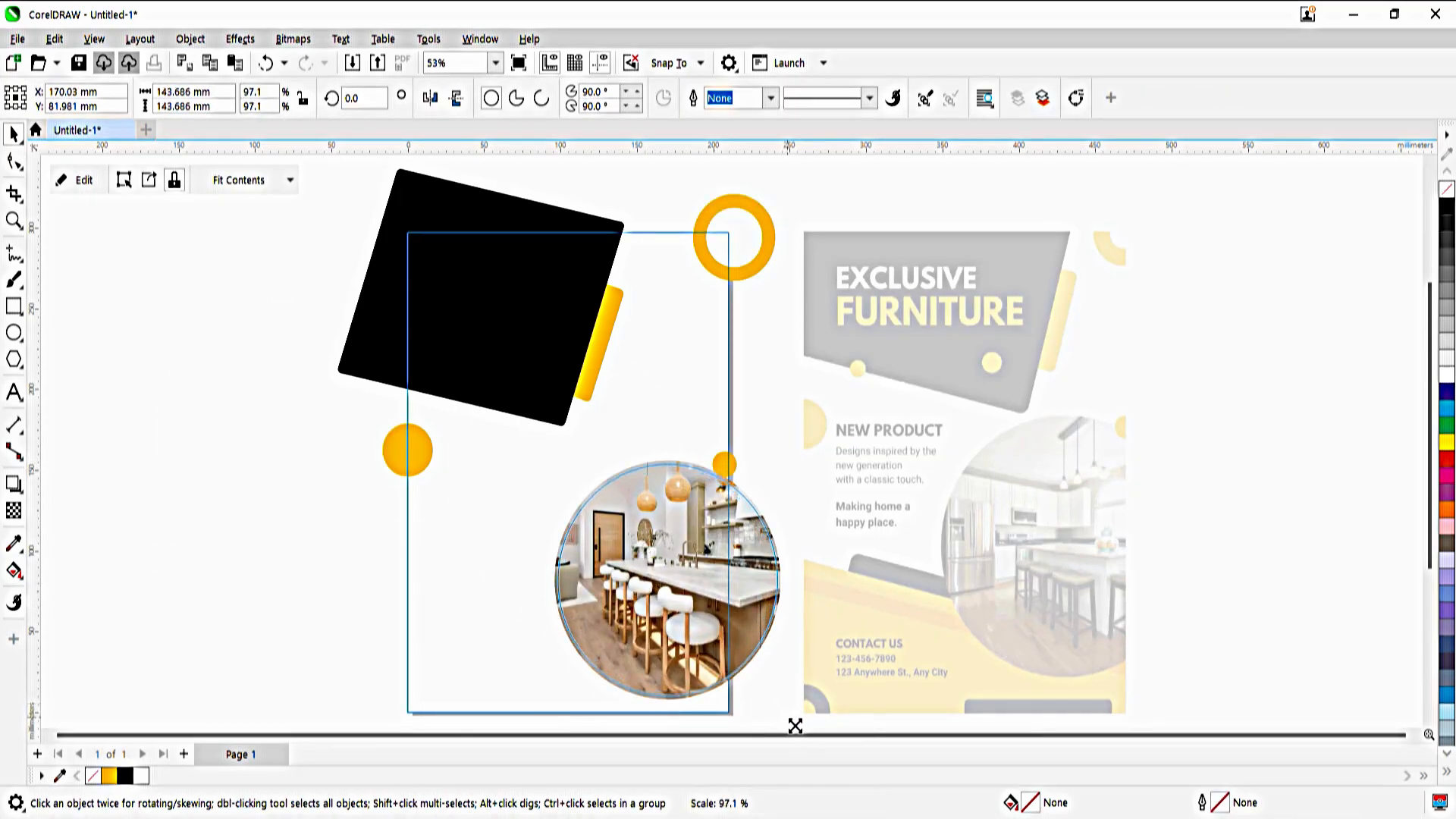
scroll(794, 721, "down", 2)
key("ctrl+z")
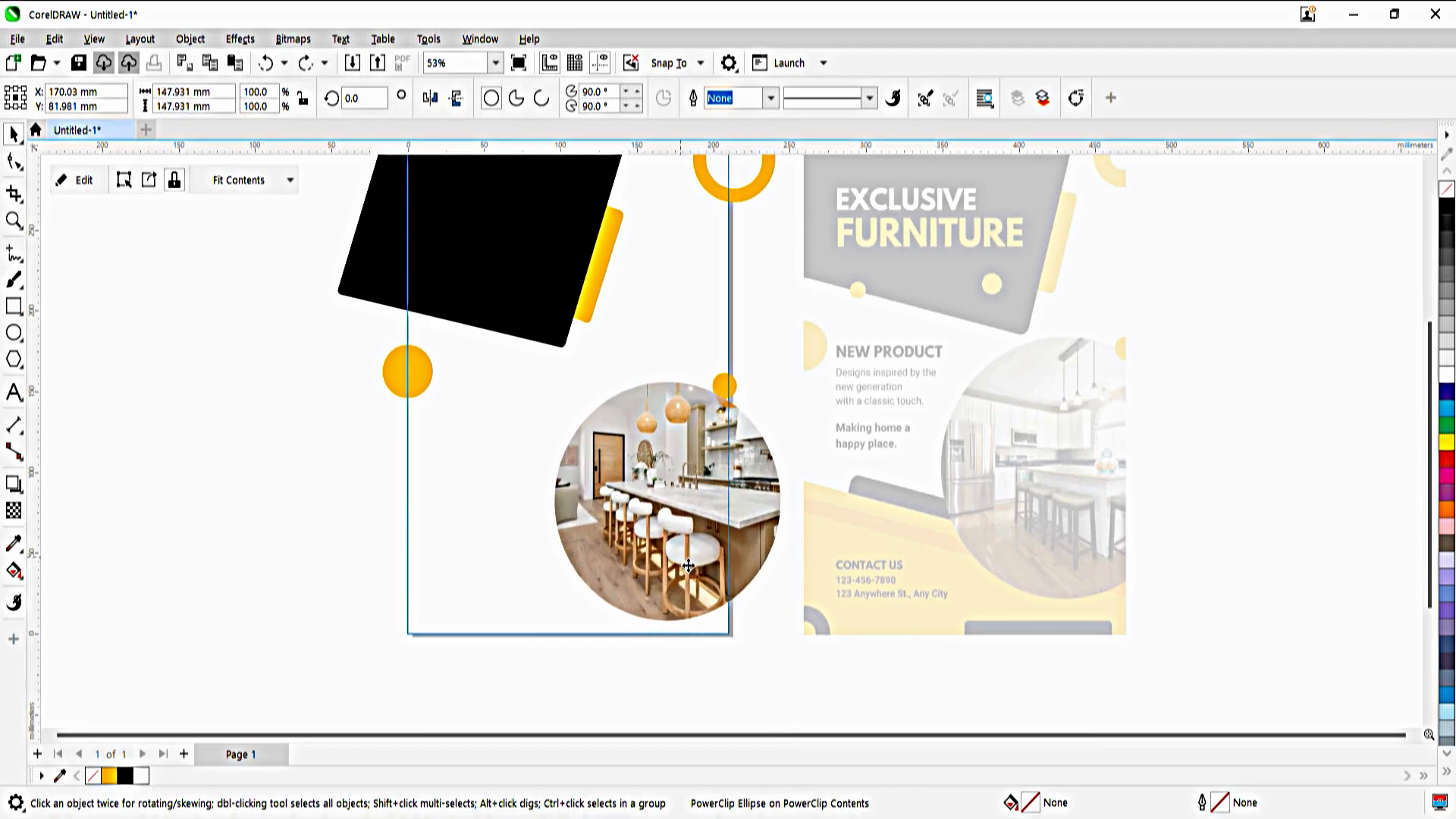
left_click_drag(653, 563, 618, 521)
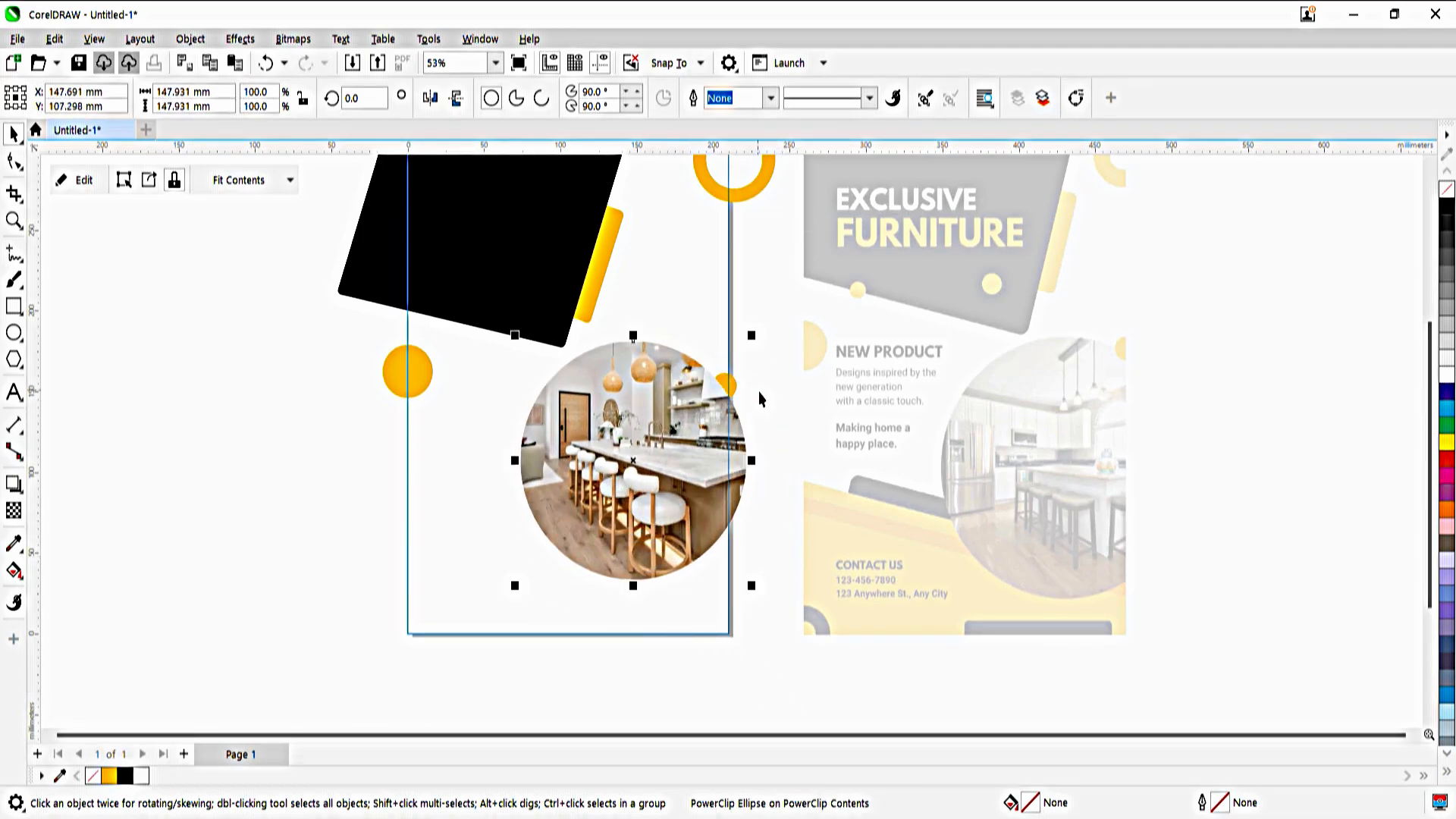
Bring the small orange circle in front of the kitchen photo, raise it slightly and shift the photo a little to the right
left_click(736, 391)
left_click_drag(725, 387, 723, 375)
left_click_drag(666, 446, 678, 446)
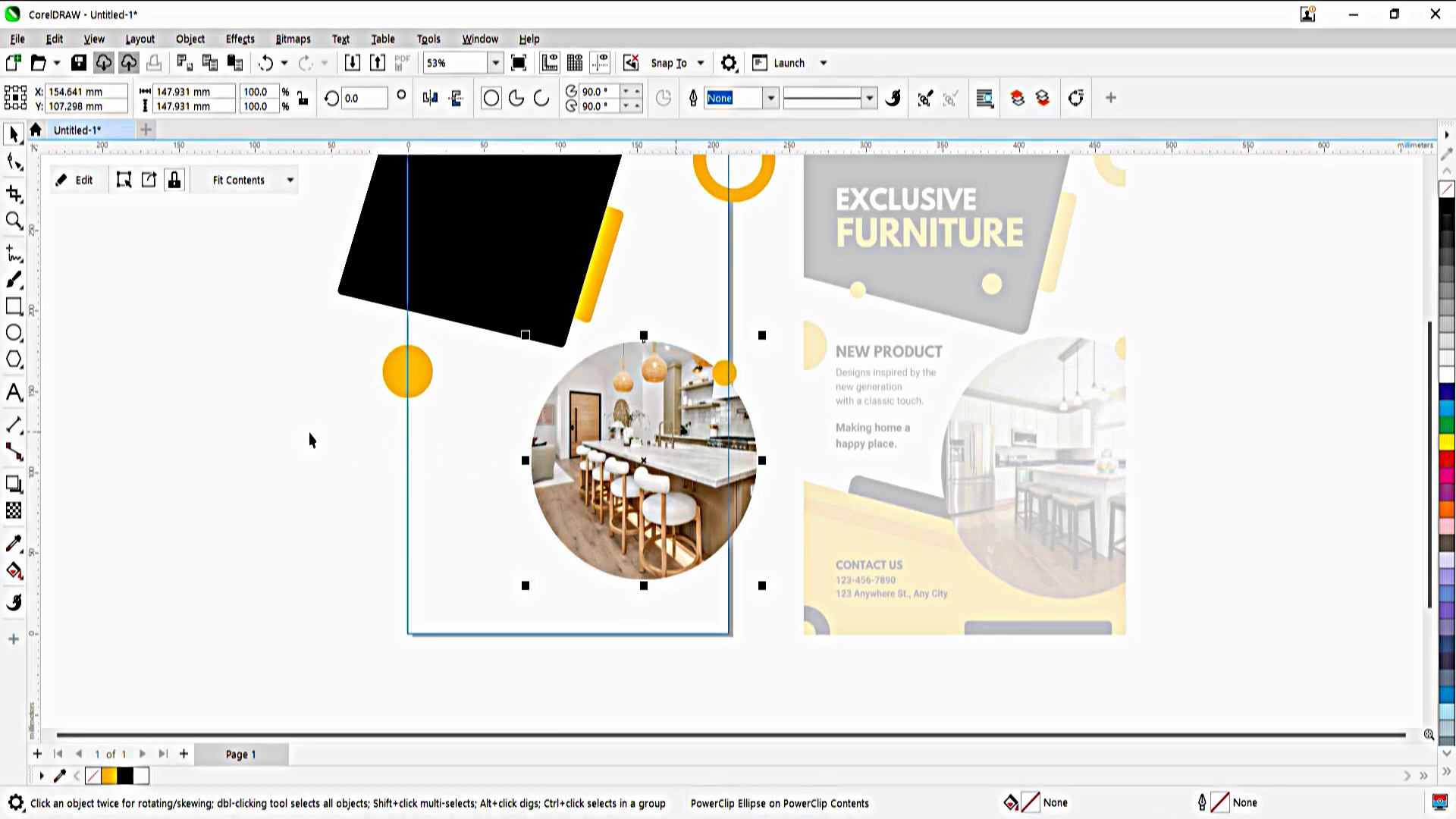
Stretch the grouped black panel and orange bar horizontally to about 205 mm wide and finish editing the page frame's contents
left_click(309, 434, "ctrl")
double_click(504, 339)
left_click(521, 316)
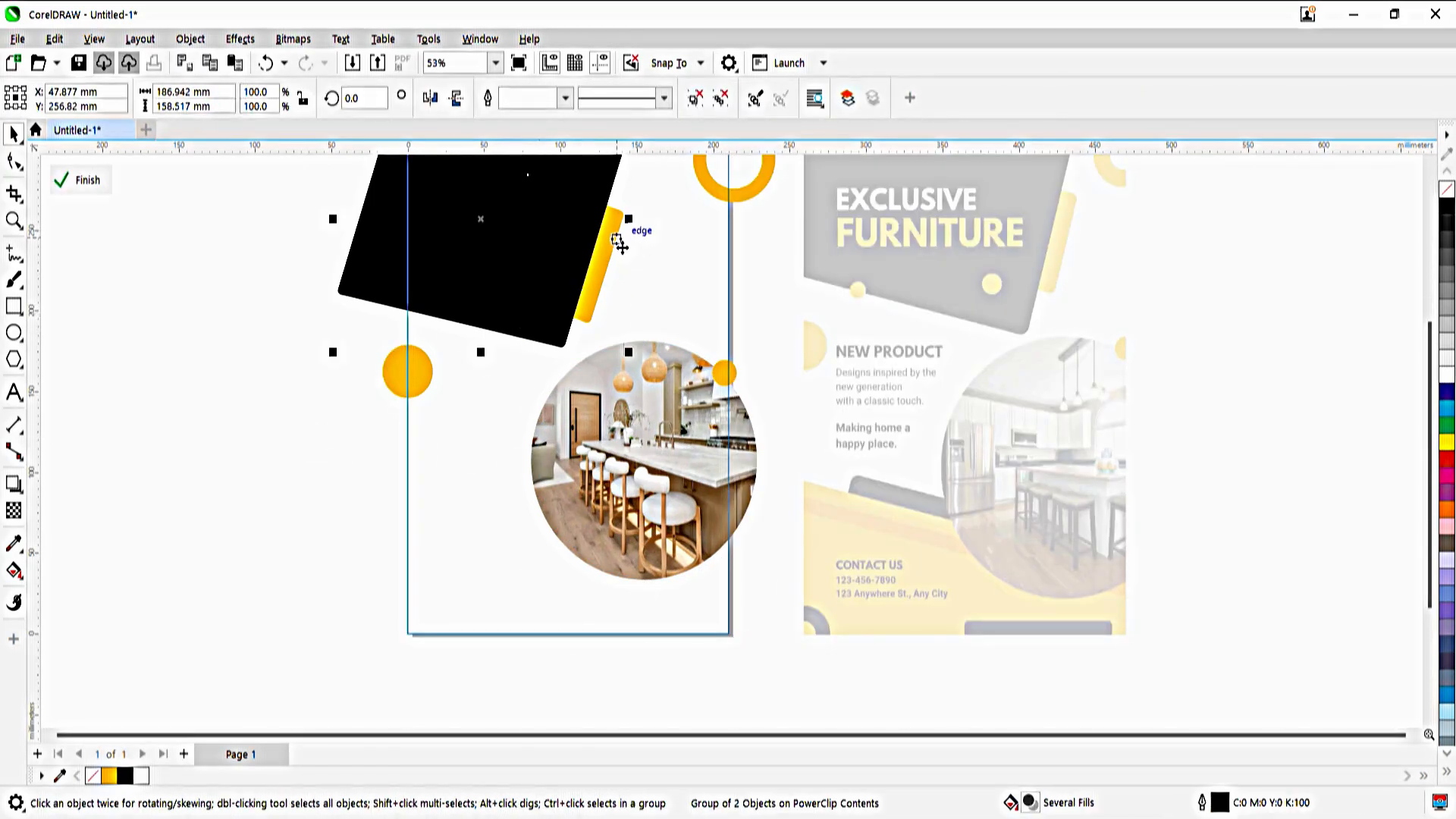
left_click(619, 244)
left_click(569, 248)
left_click(613, 254)
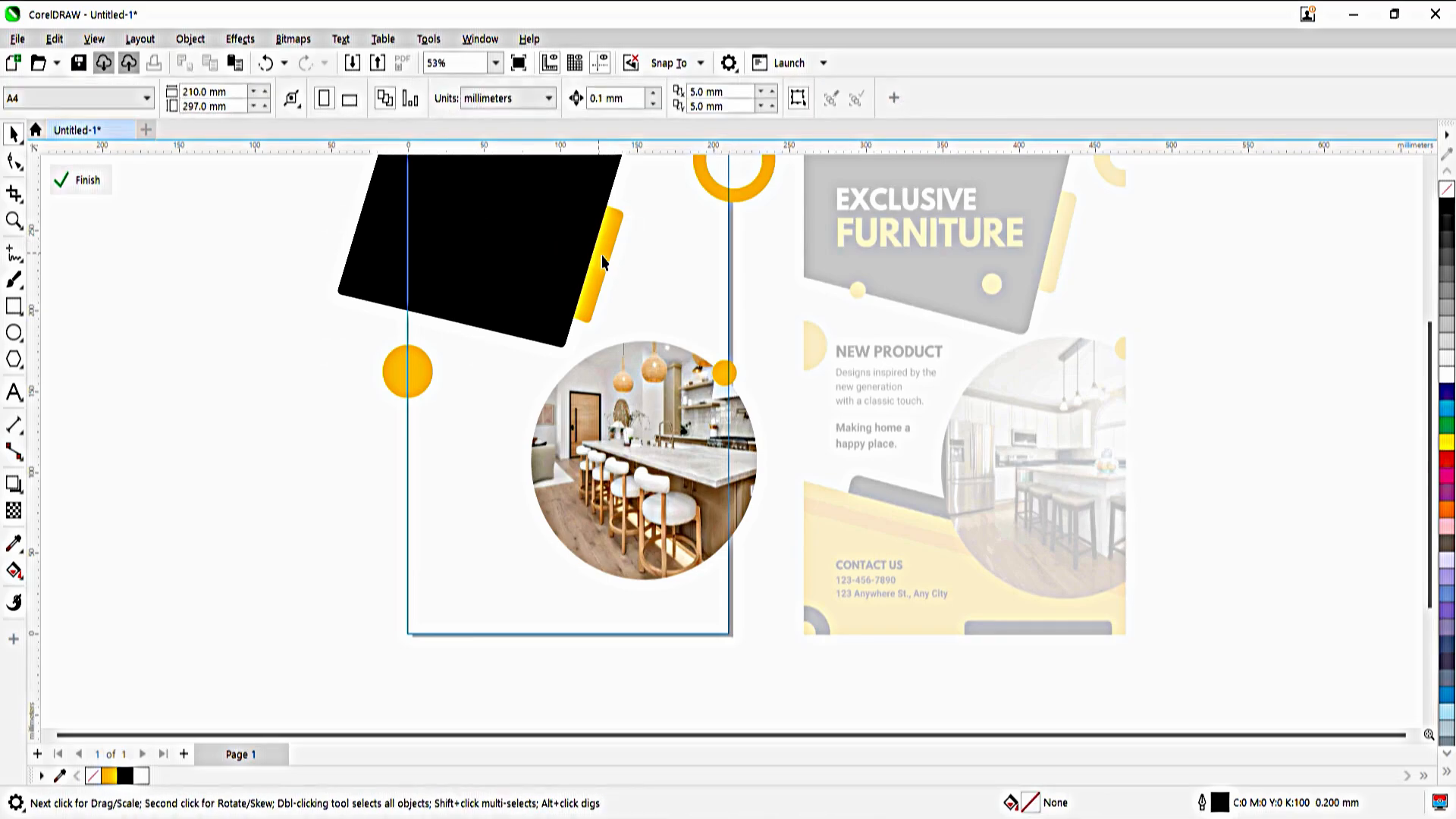
left_click(557, 262)
left_click(343, 298)
scroll(295, 182, "up", 1)
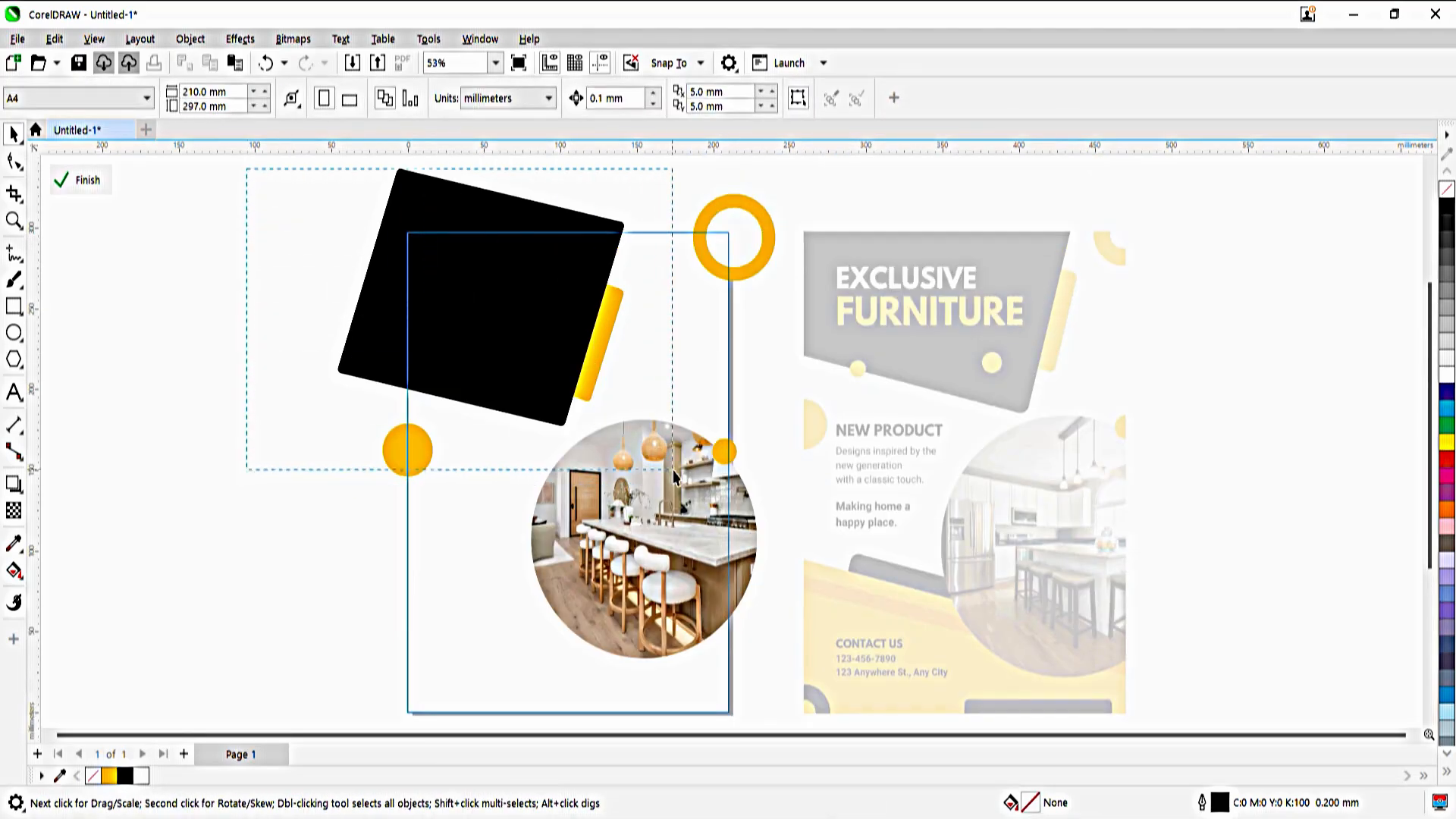
left_click_drag(673, 476, 674, 474)
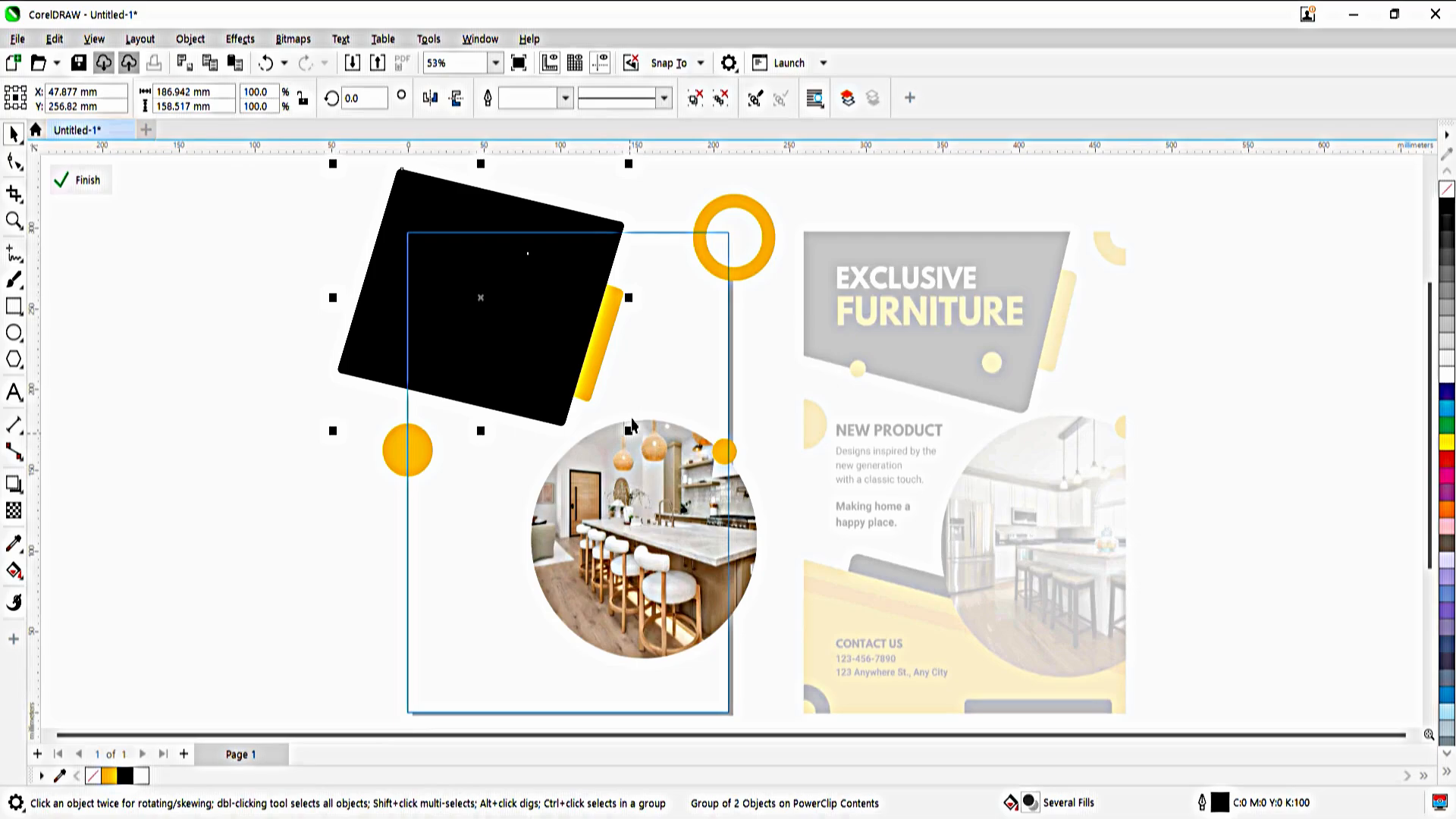
left_click_drag(642, 310, 661, 315)
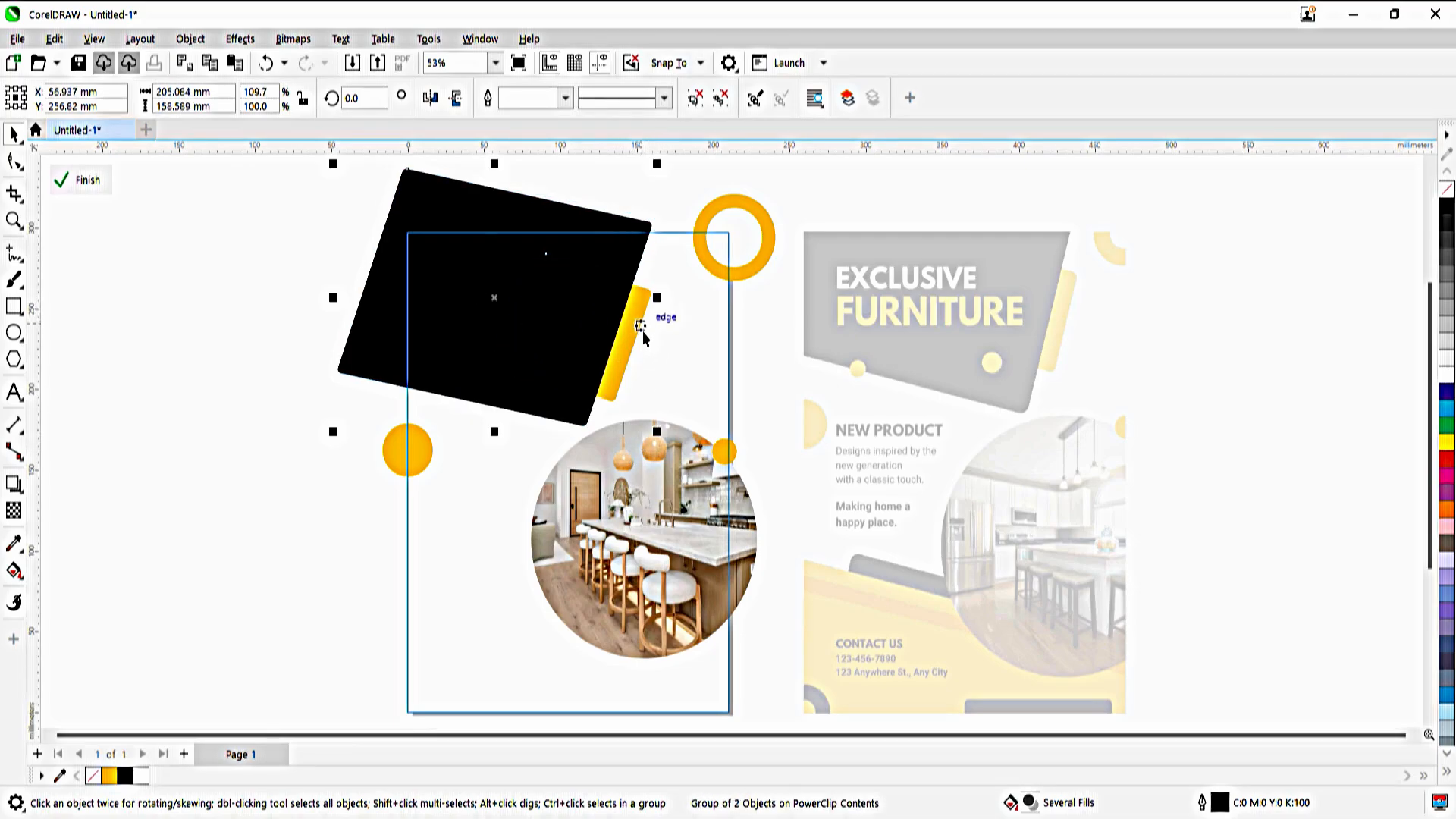
left_click(763, 350, "ctrl")
left_click(764, 350)
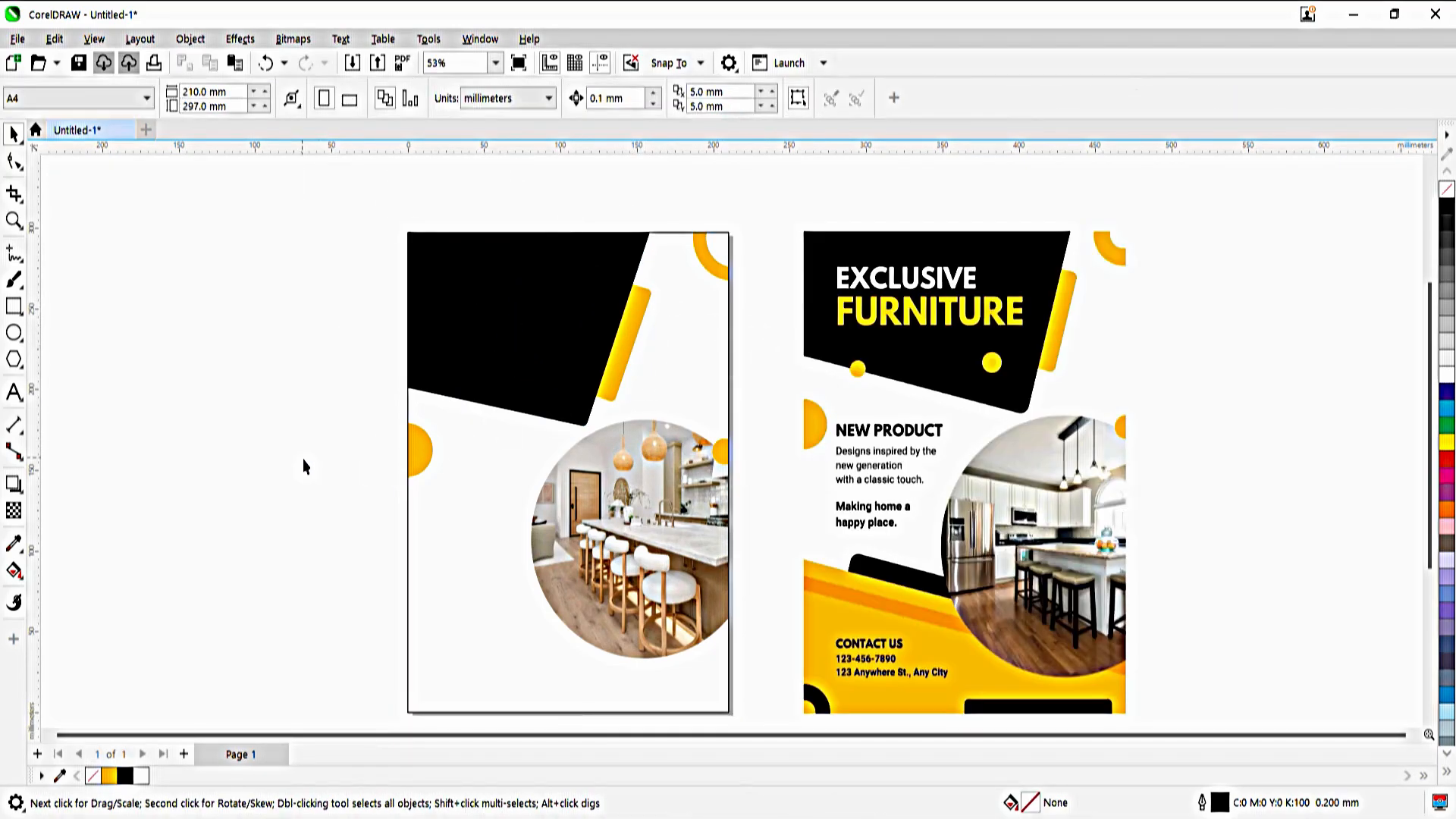
Draw a rectangle about 260 by 146 mm across the page's lower part, fill it with yellow-orange #FEBE00 and remove its outline
left_click(13, 307)
left_click_drag(357, 527, 762, 691)
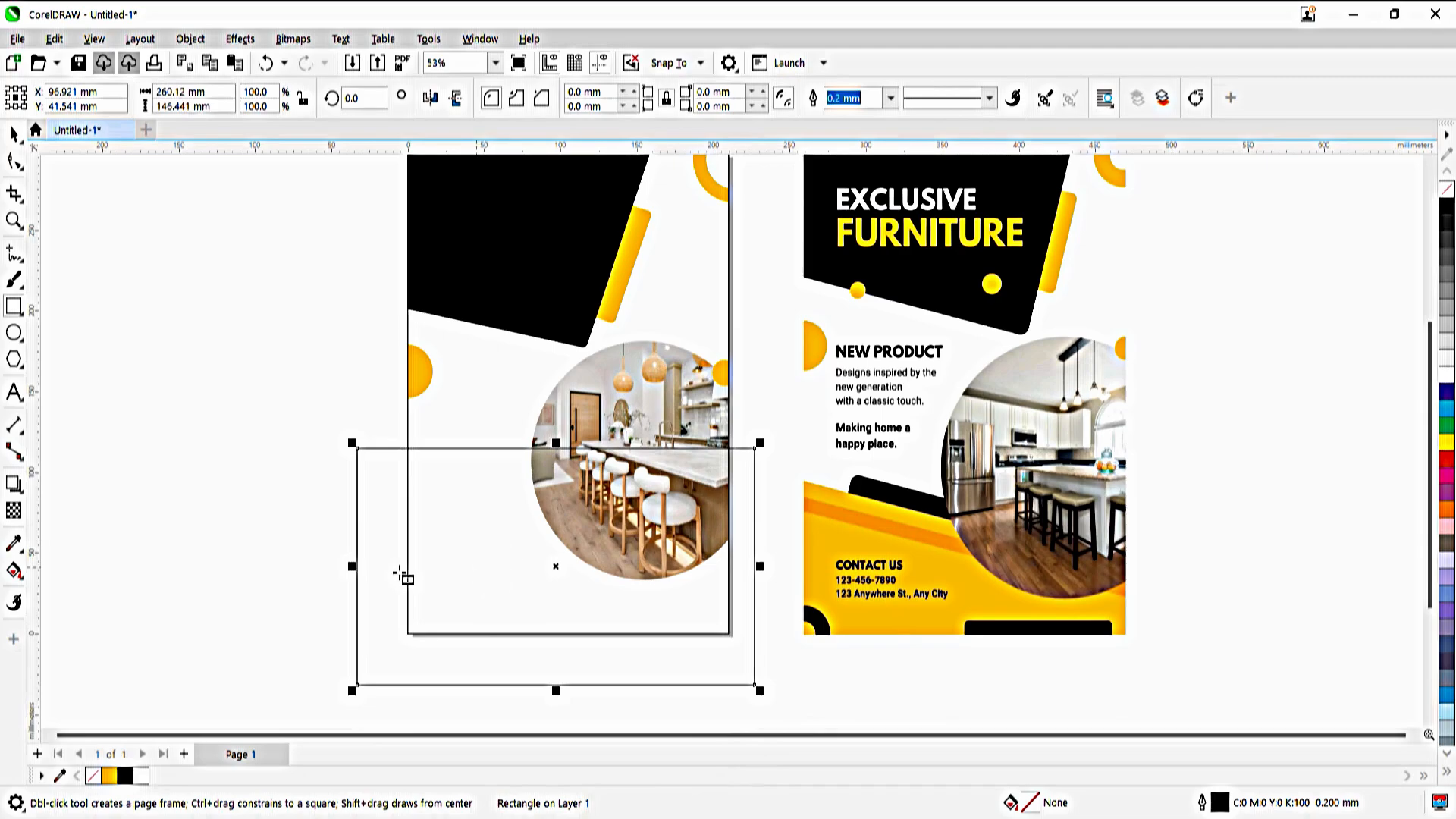
left_click(113, 779)
right_click(1447, 190)
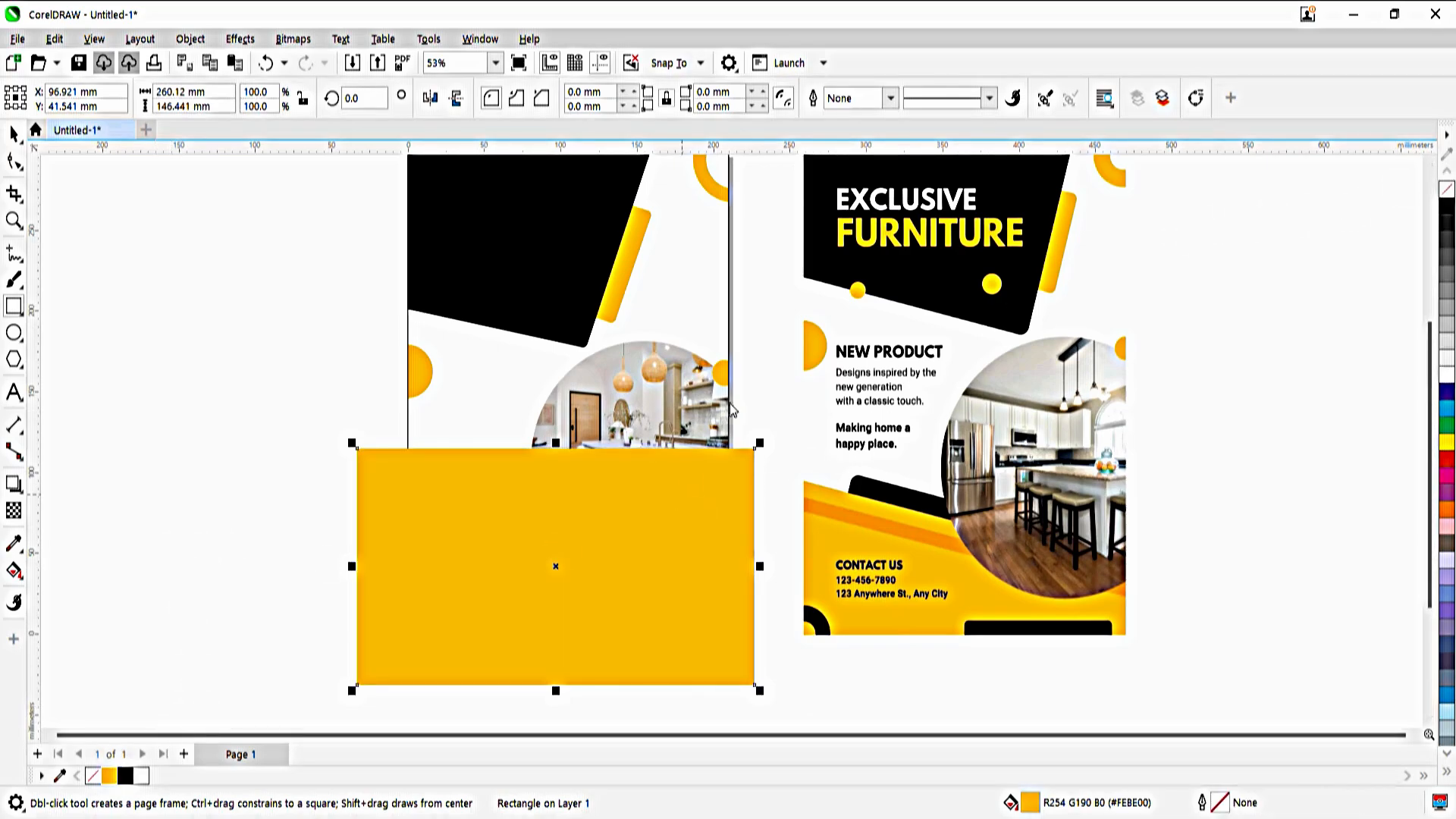
Move the yellow-orange rectangle into the page frame's PowerClip and send it behind the kitchen photo
key("ctrl+x")
left_click(471, 415, "ctrl")
key("ctrl+v")
key("shift+Page_Down")
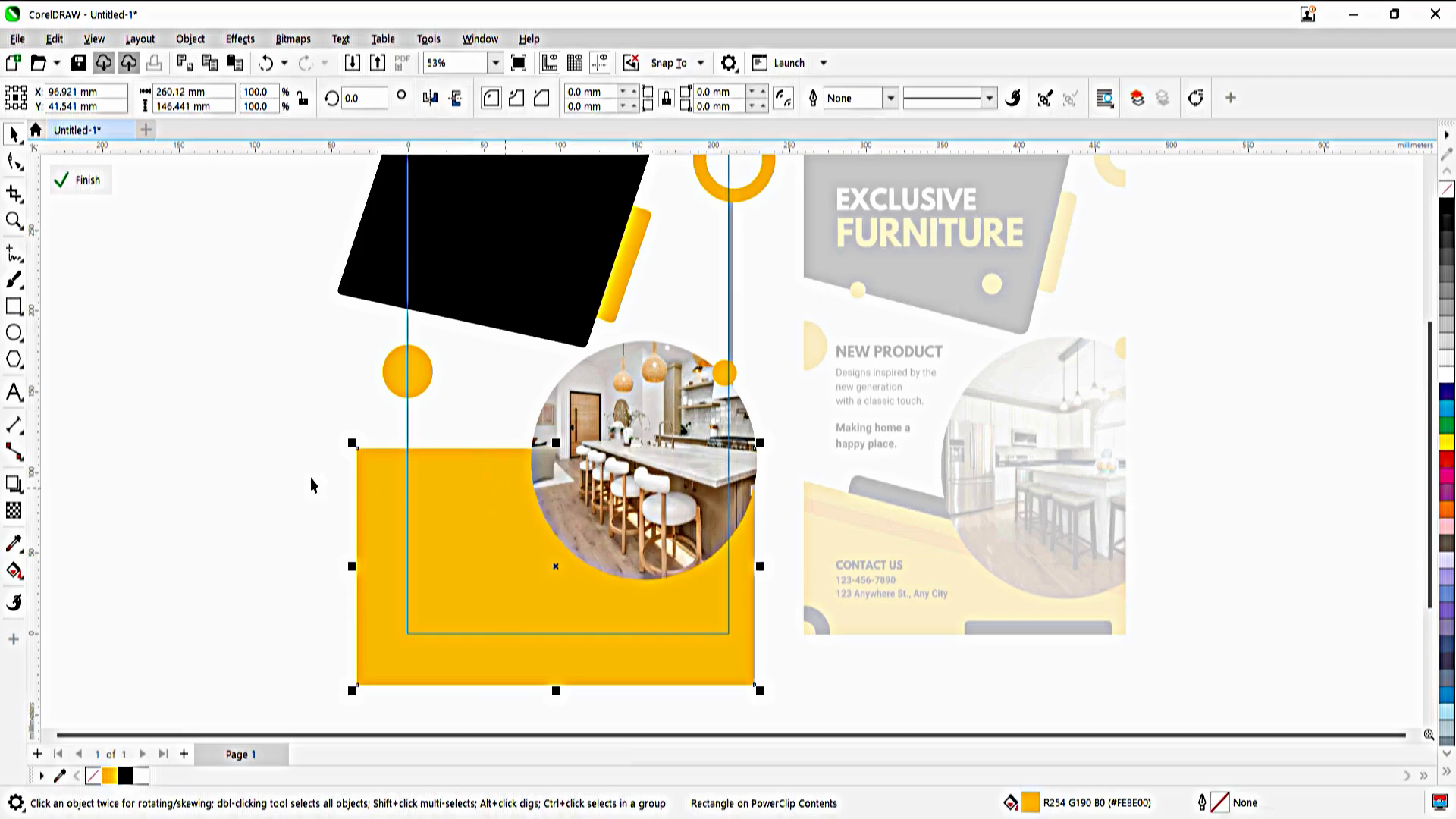
Convert the yellow-orange rectangle to curves and lower its upper-right corner so its top edge slopes down to the right
left_click(8, 166)
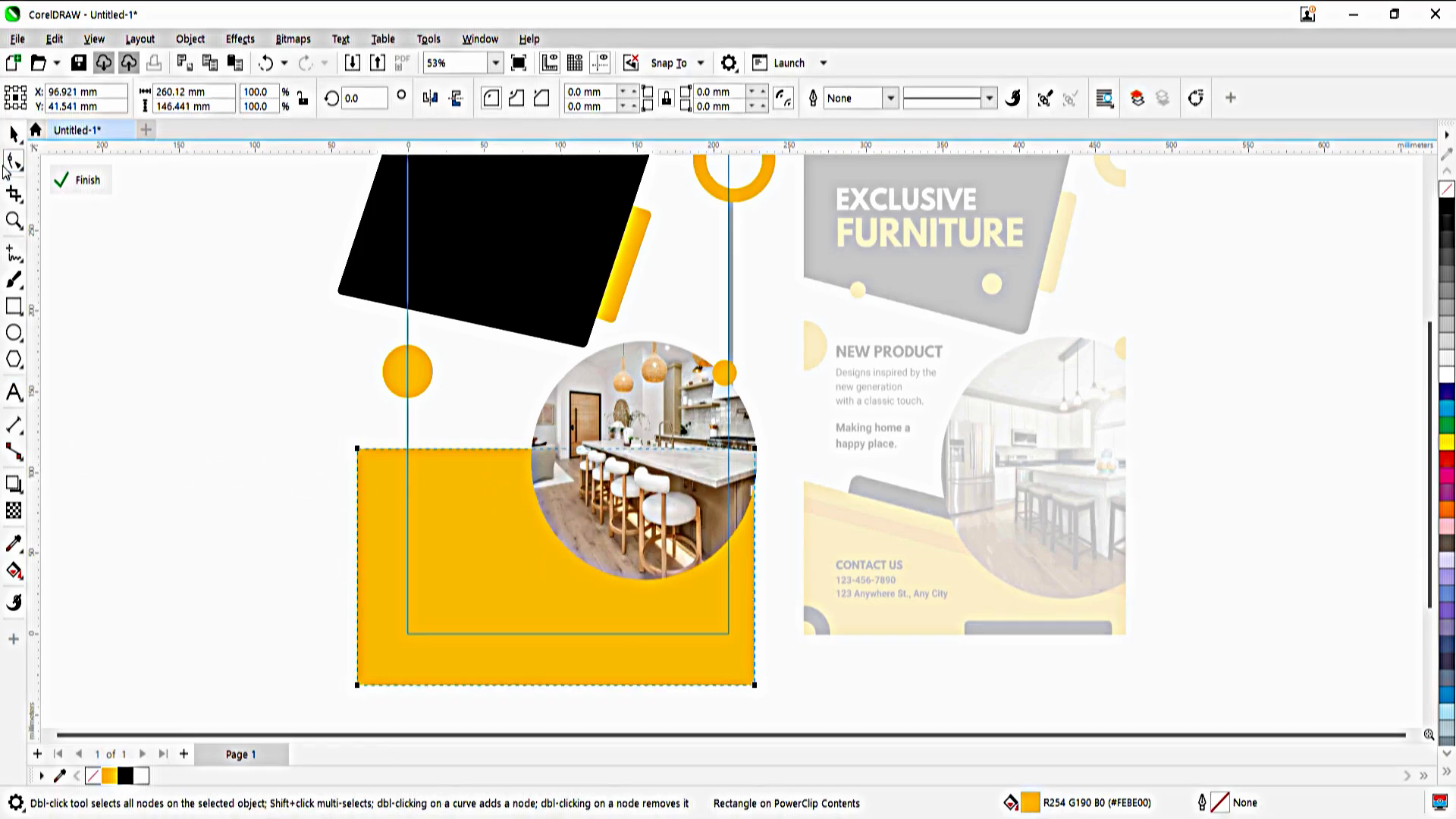
key("ctrl+q")
left_click_drag(755, 449, 760, 543)
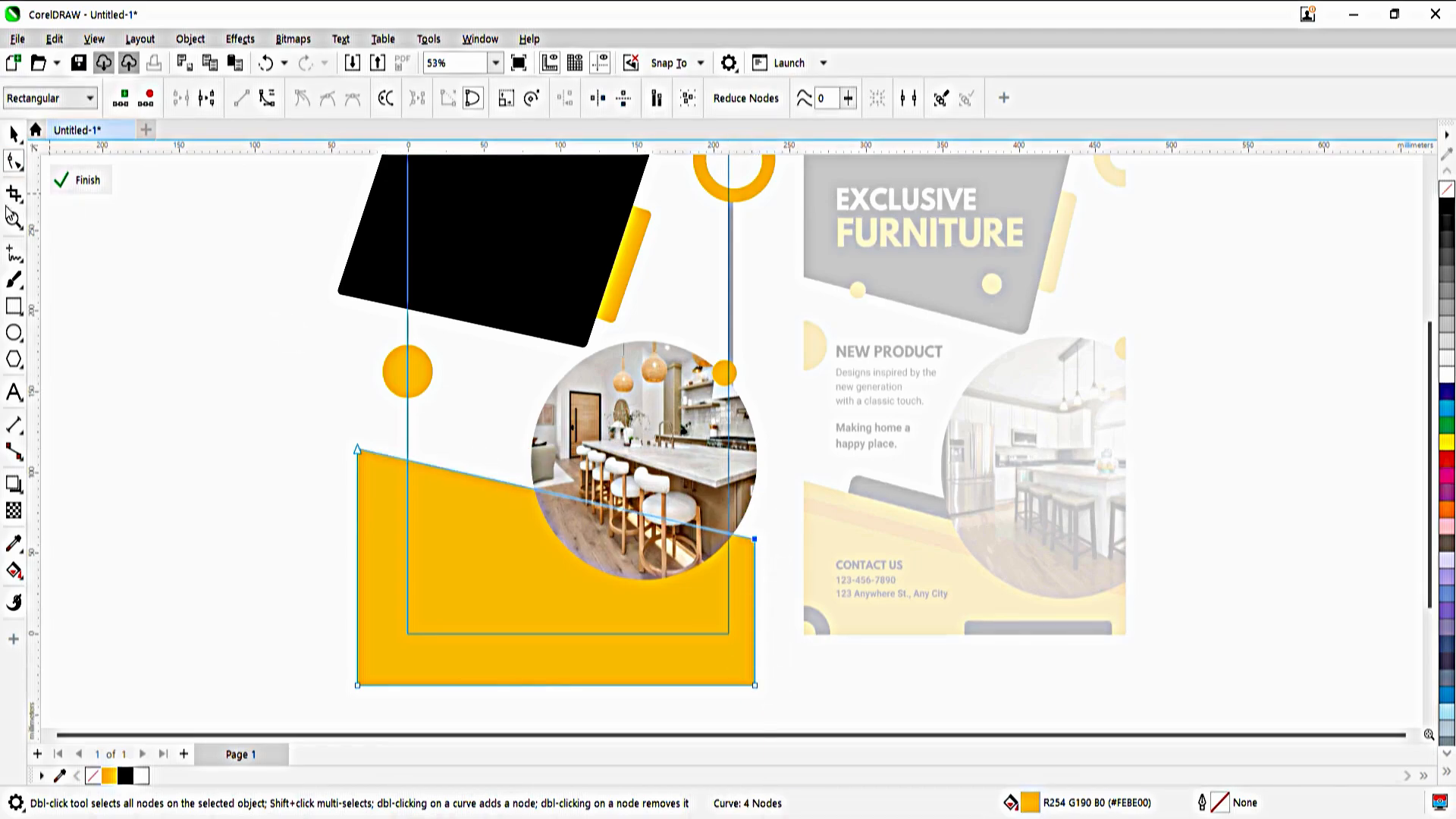
Draw a strip about 299 by 16 mm across the kitchen photo, fill it with orange #FD9900 sampled from the reference and remove its outline
left_click(14, 306)
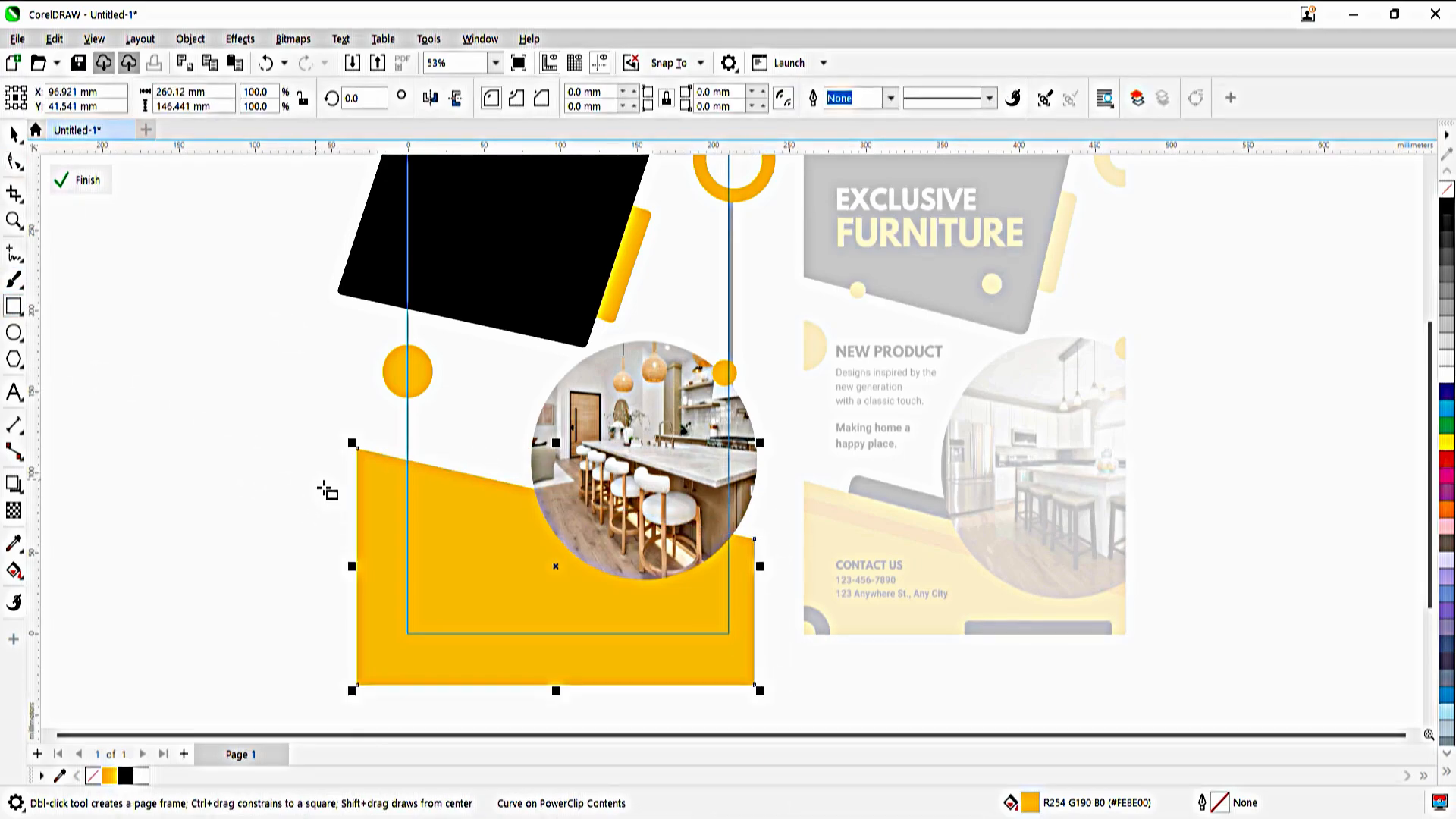
left_click_drag(316, 479, 774, 506)
left_click(14, 543)
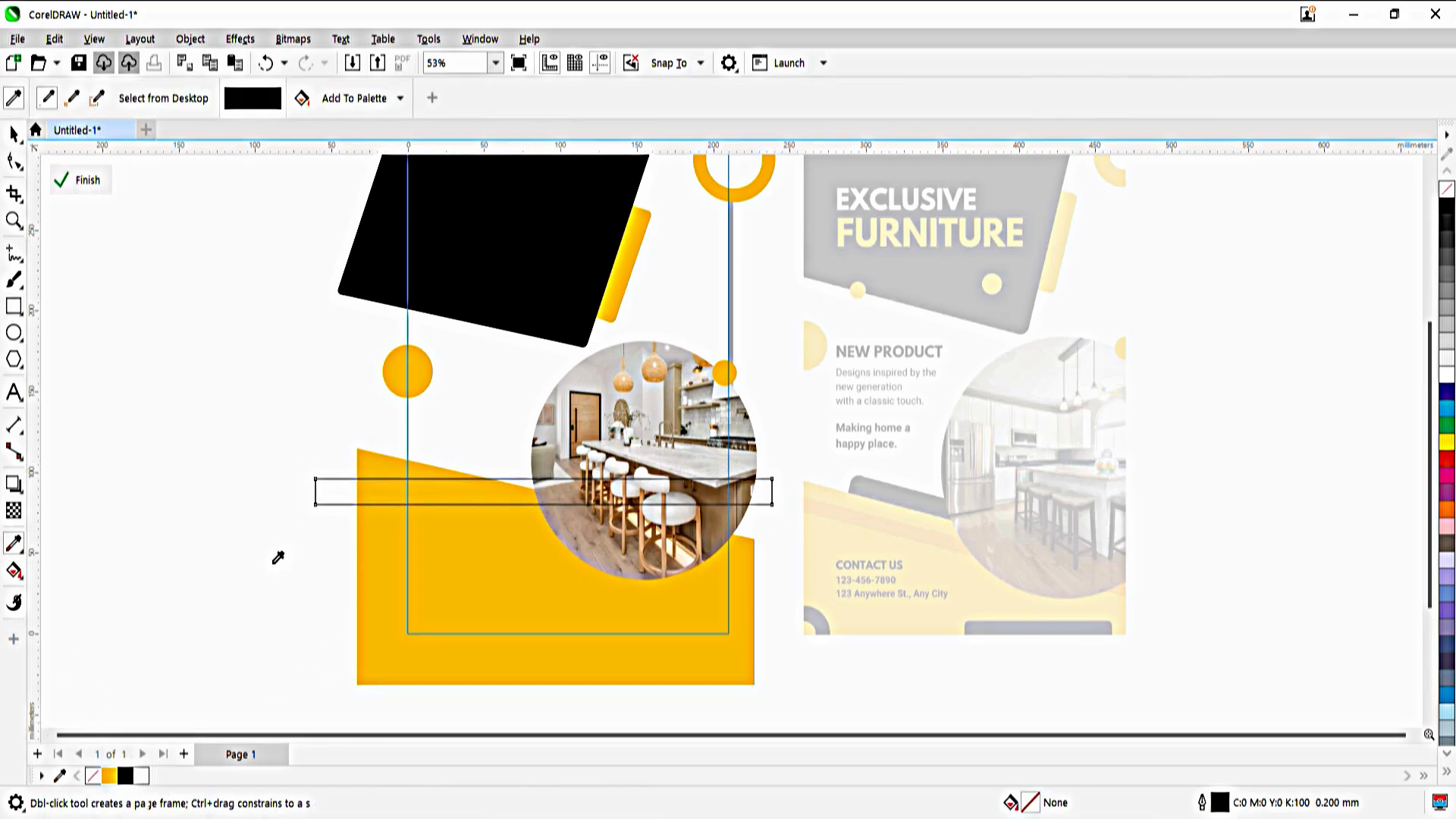
left_click(872, 551)
left_click(745, 499)
left_click(751, 503)
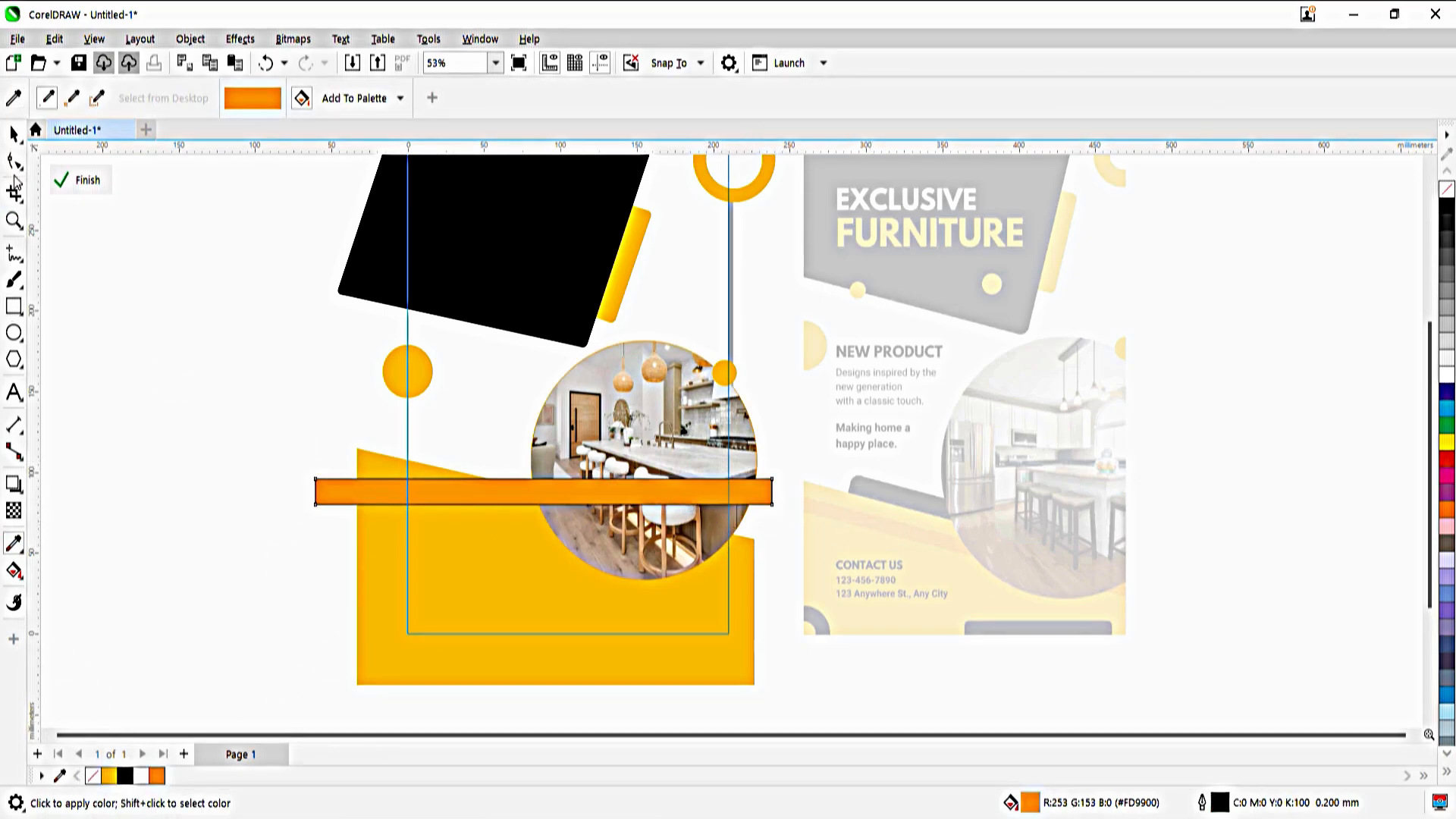
left_click(15, 137)
right_click(92, 775)
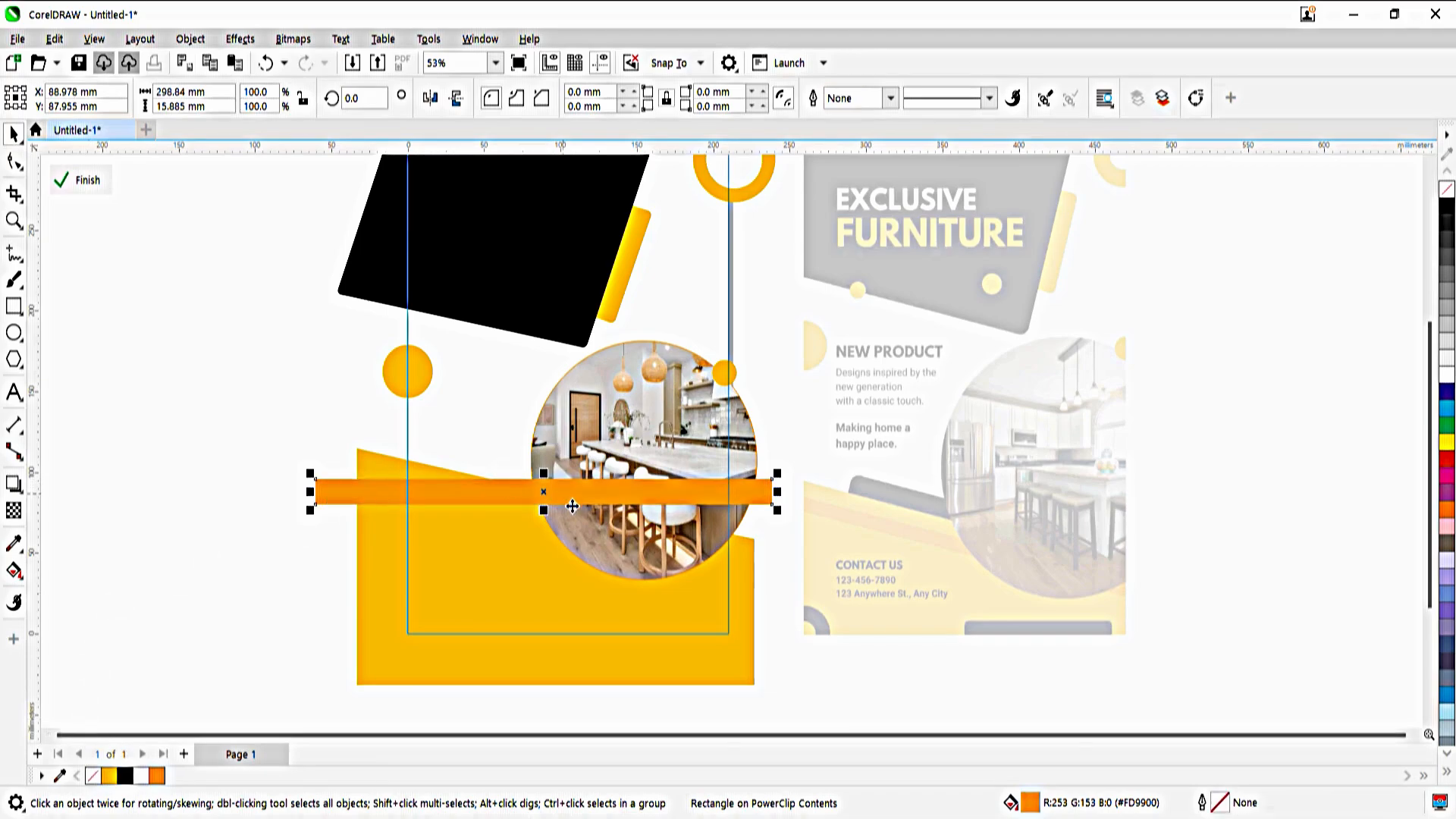
Reshape the orange strip's corners to follow the yellow panel's sloped edge, and lower it while reducing its overall height to about 68 mm
left_click(14, 162)
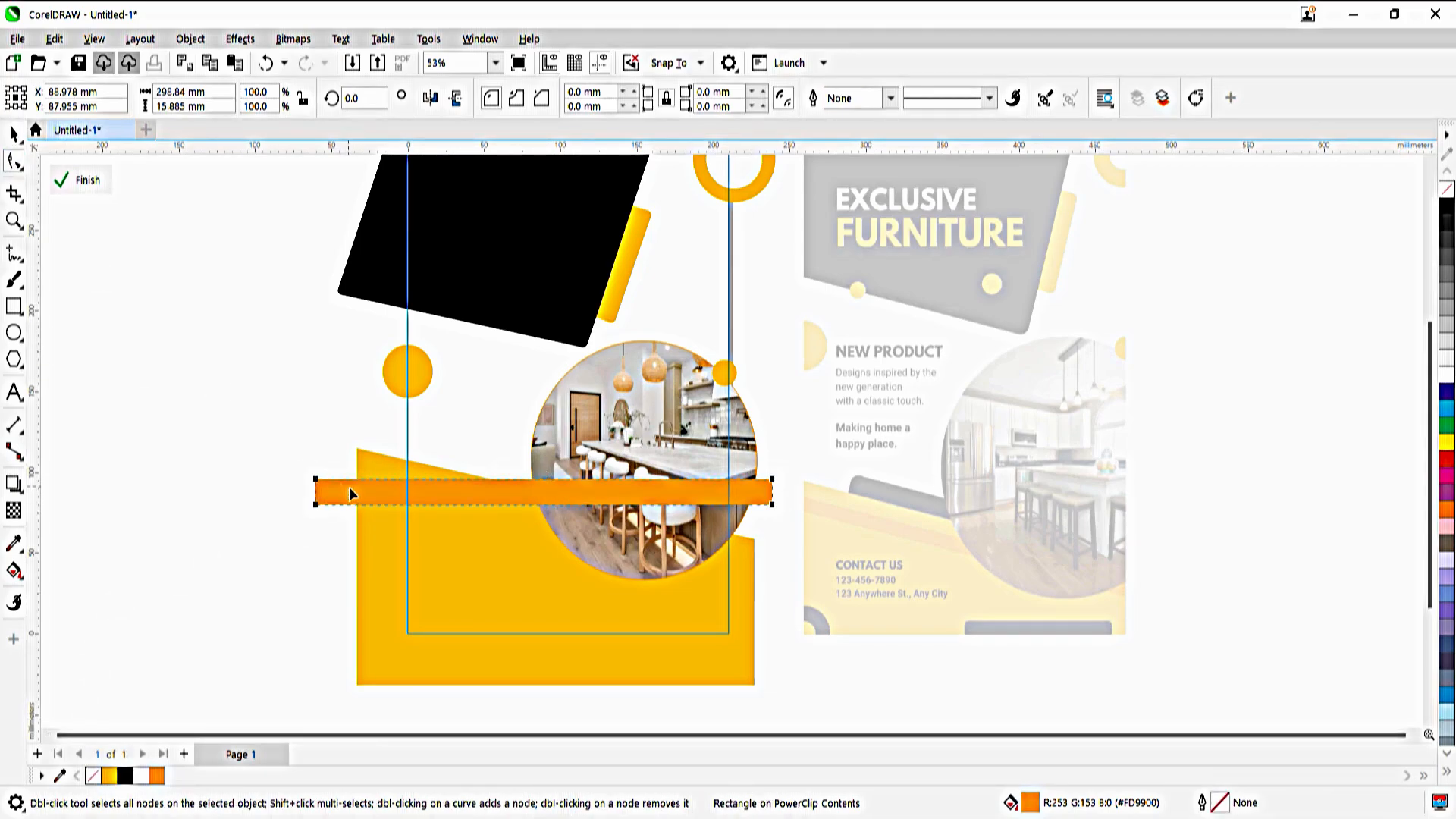
key("ctrl+q")
left_click_drag(316, 480, 357, 449)
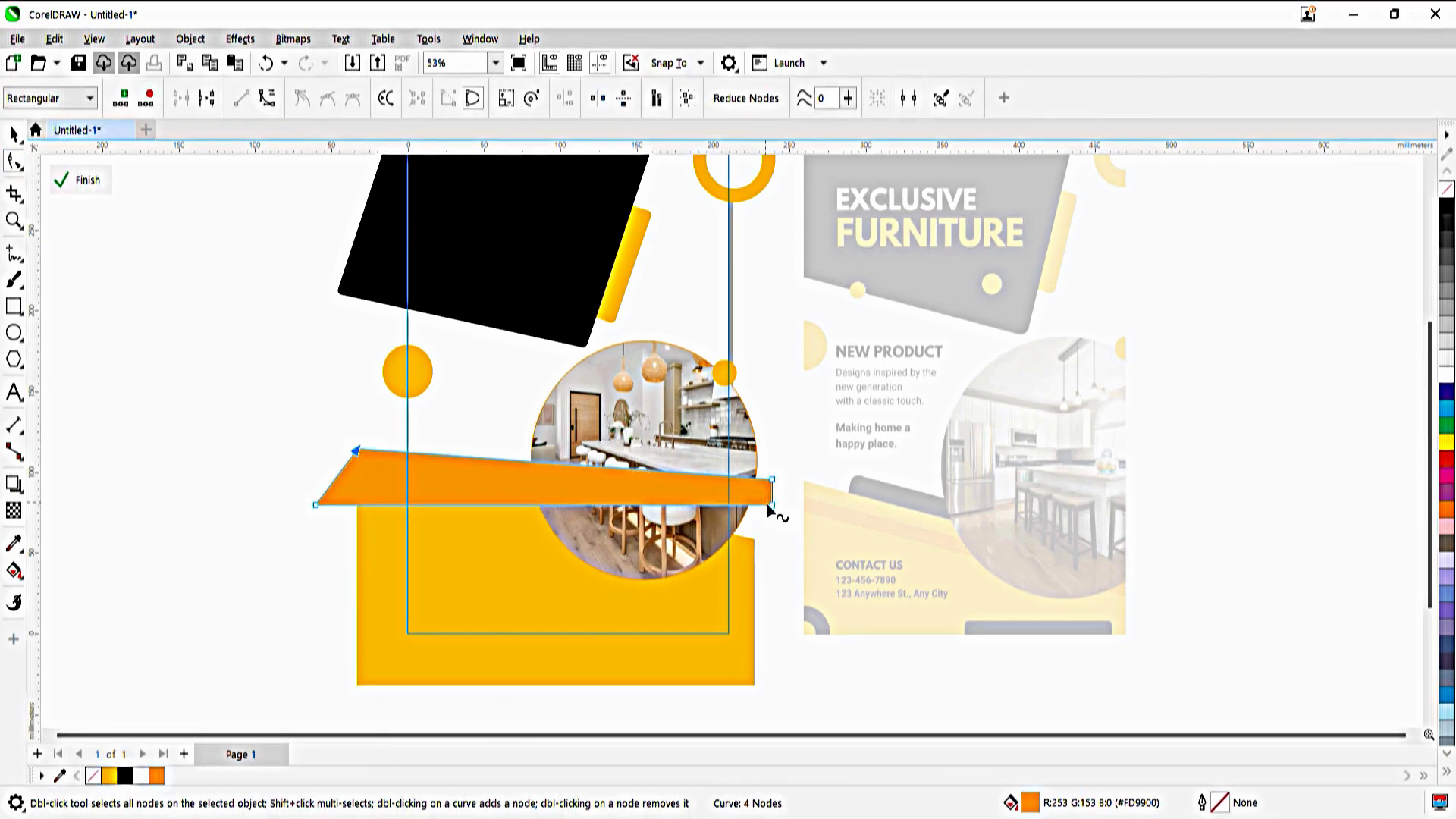
left_click_drag(772, 504, 755, 569)
left_click_drag(772, 479, 755, 539)
left_click_drag(320, 510, 362, 485)
key("space")
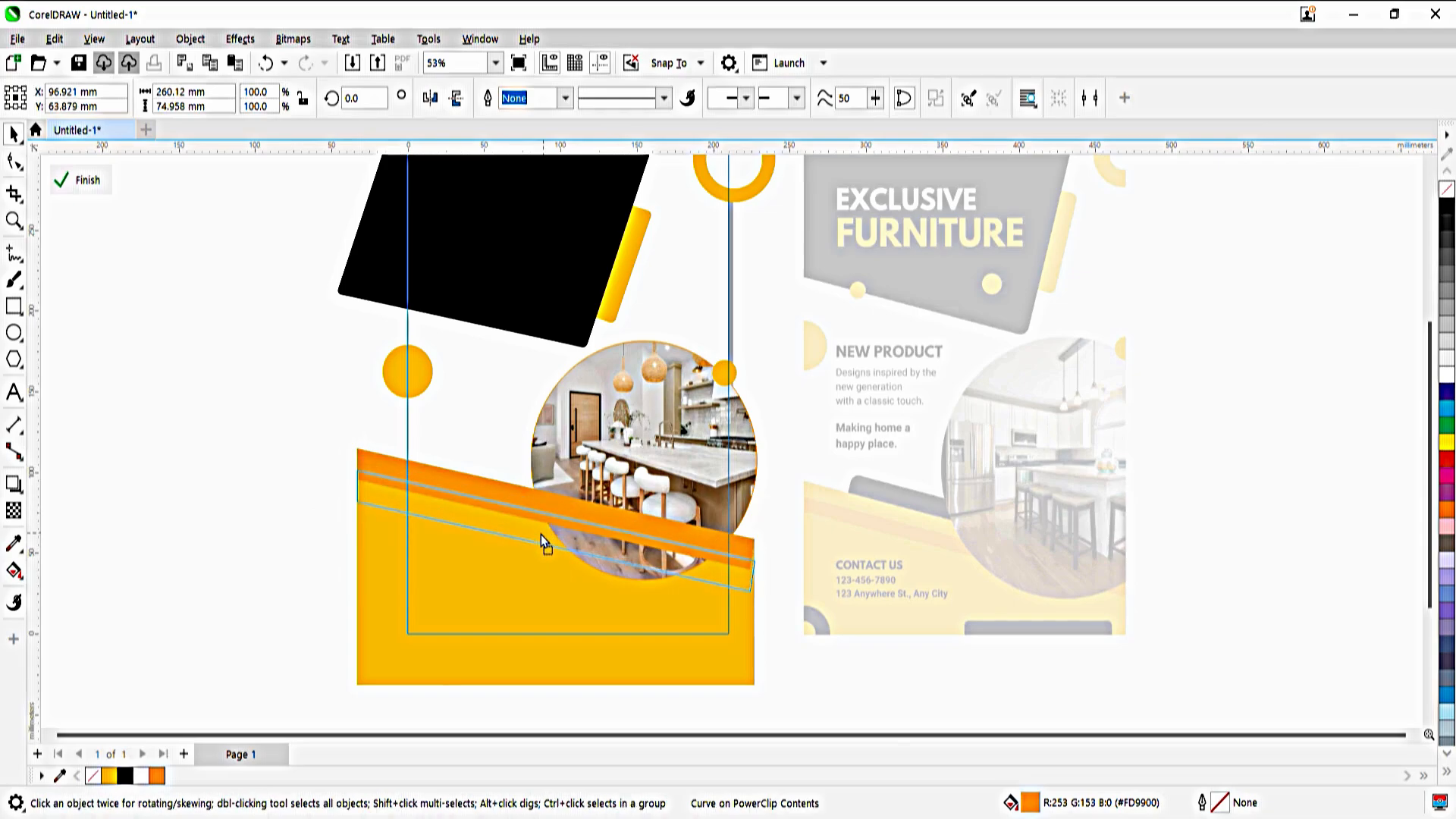
left_click_drag(540, 535, 545, 546)
left_click_drag(565, 611, 563, 602)
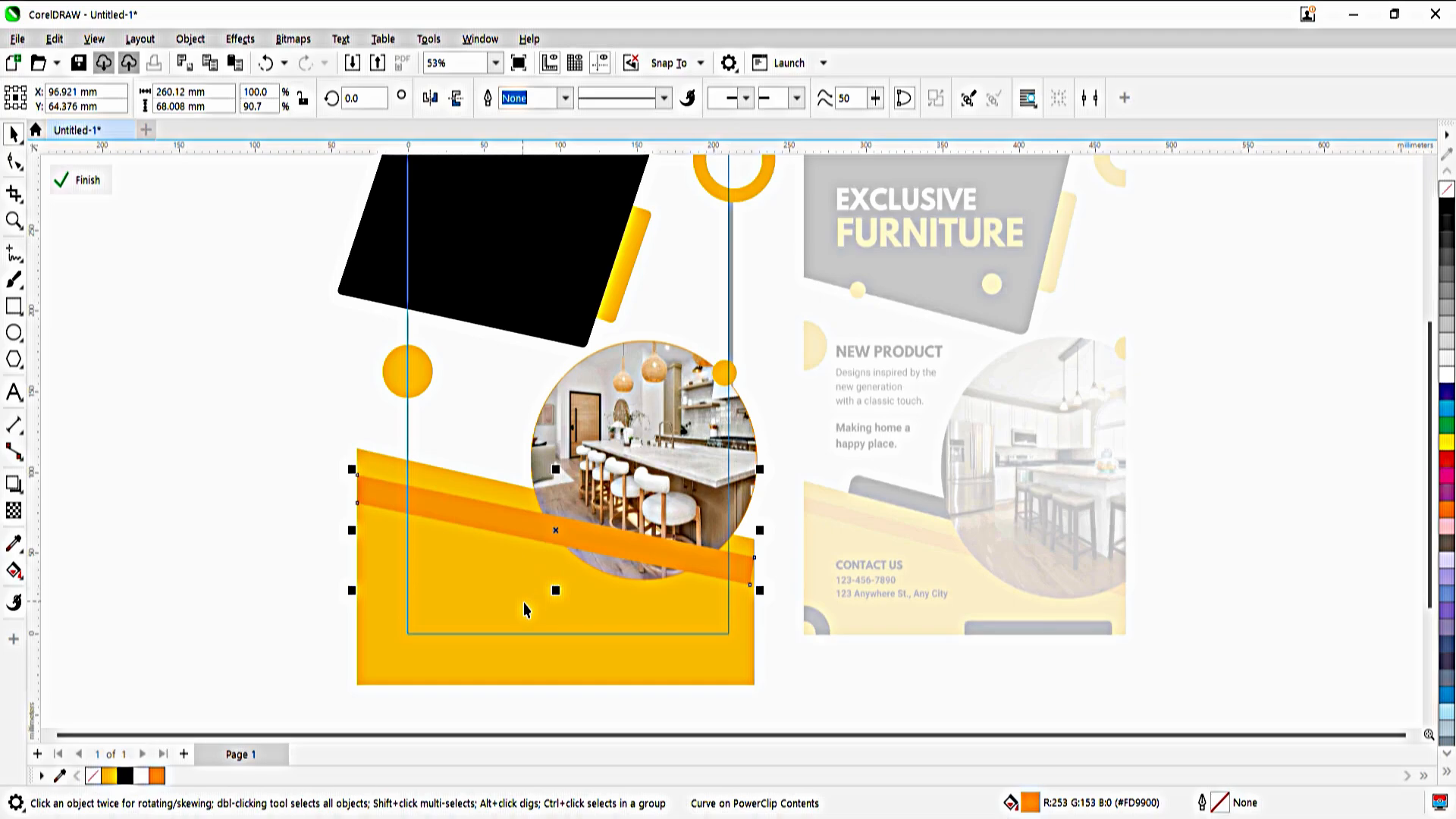
Bring the kitchen photo and the small orange circle in front of the orange strip and finish editing the frame
left_click(705, 429)
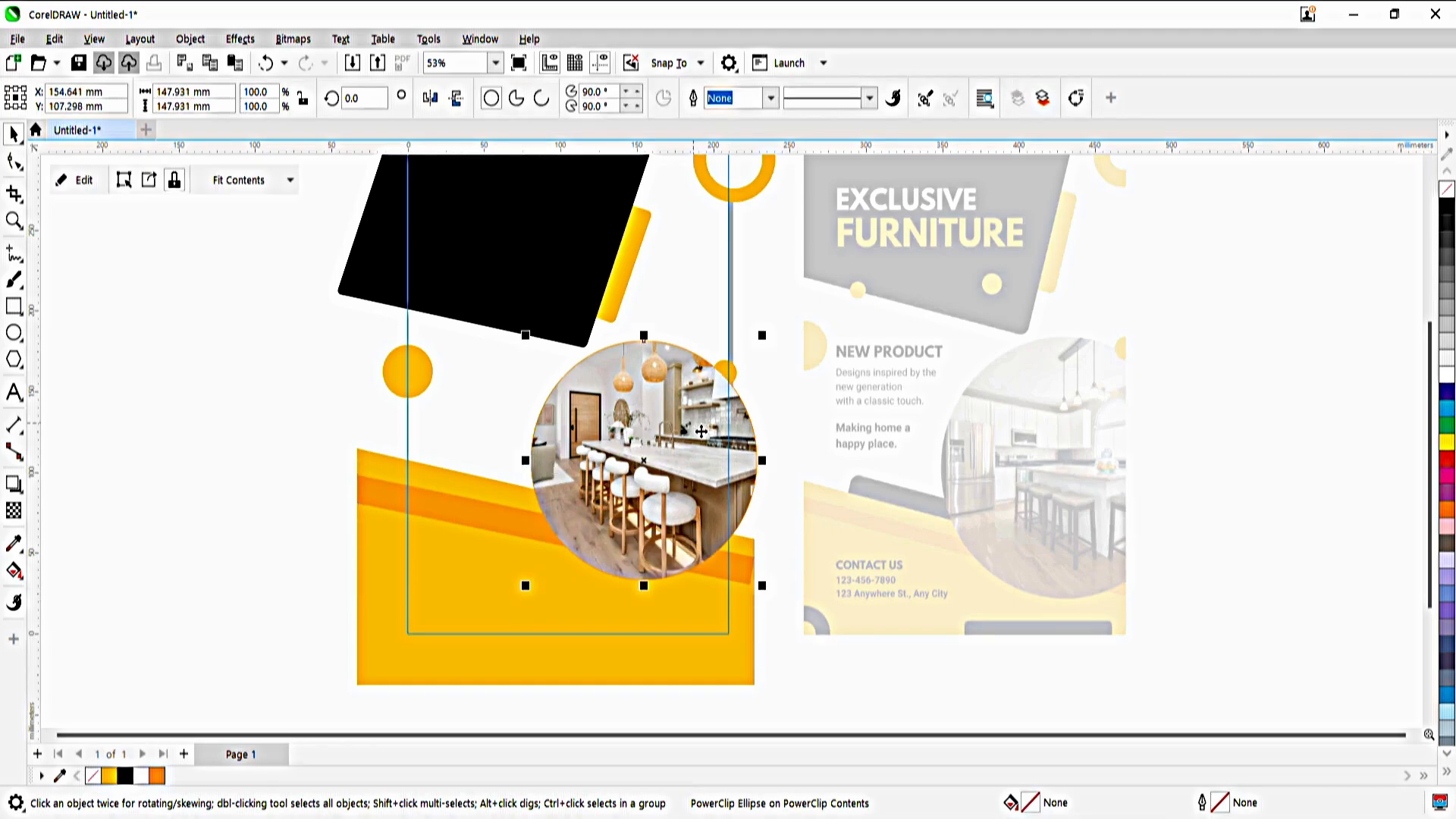
left_click(729, 373)
key("shift+Page_Up")
left_click(237, 478)
left_click(237, 477, "ctrl")
left_click(237, 478)
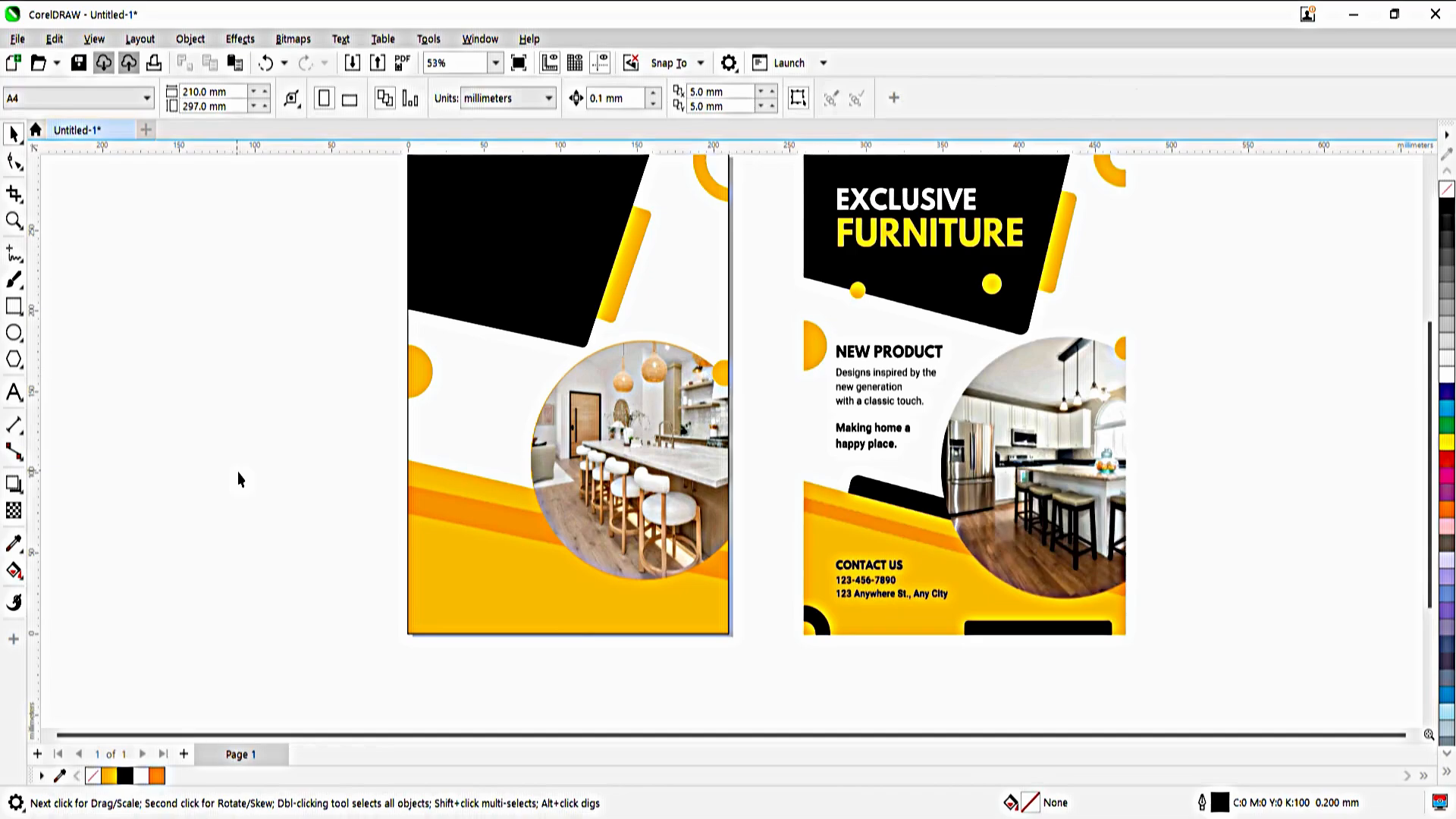
Reopen the page frame's contents, reduce the orange strip's overall height to about 62 mm and finish editing
key("F4")
left_click(443, 584, "ctrl")
left_click(443, 586)
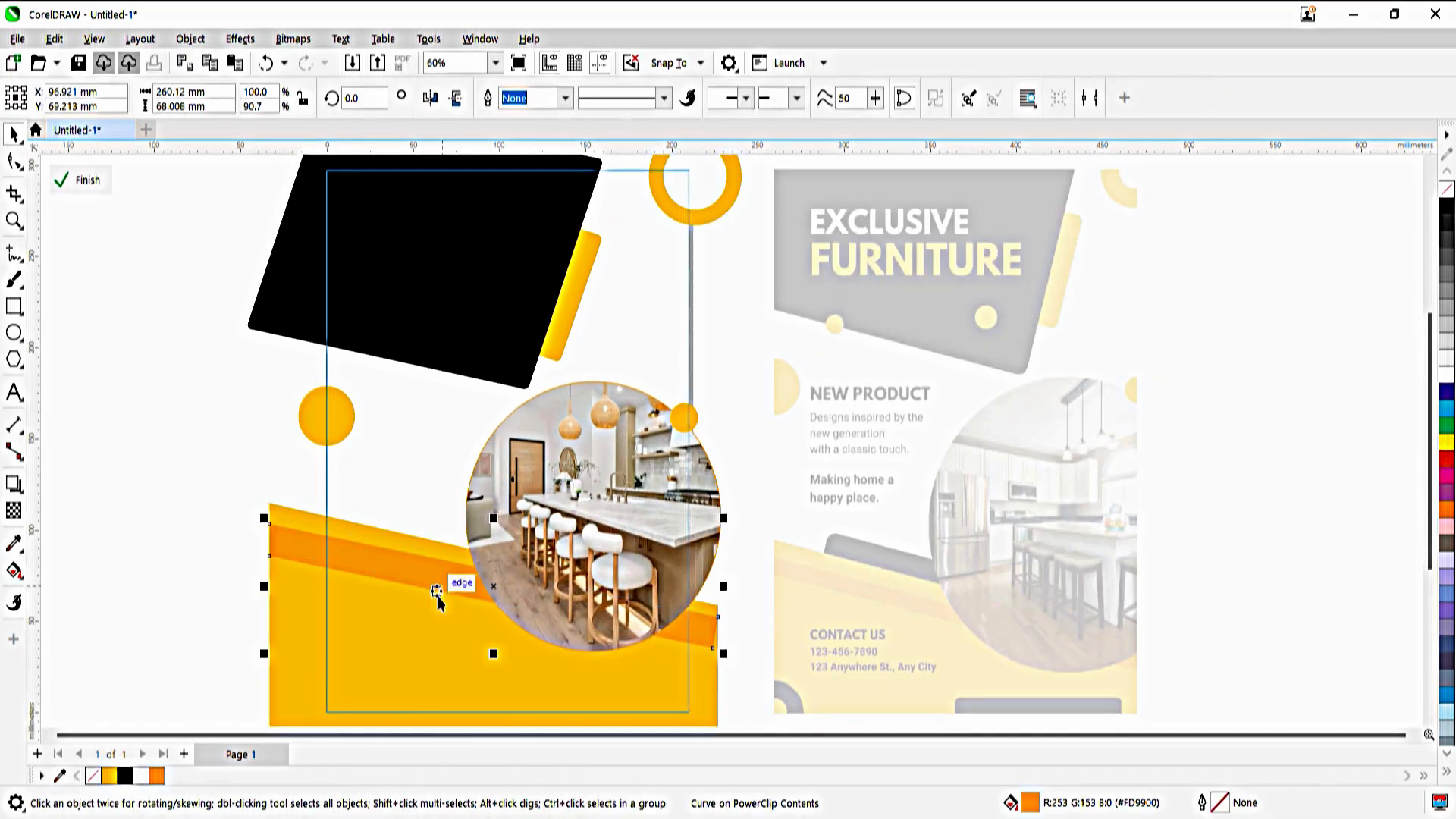
left_click_drag(486, 657, 494, 640)
key("ctrl+z")
left_click(461, 578)
key("Down")
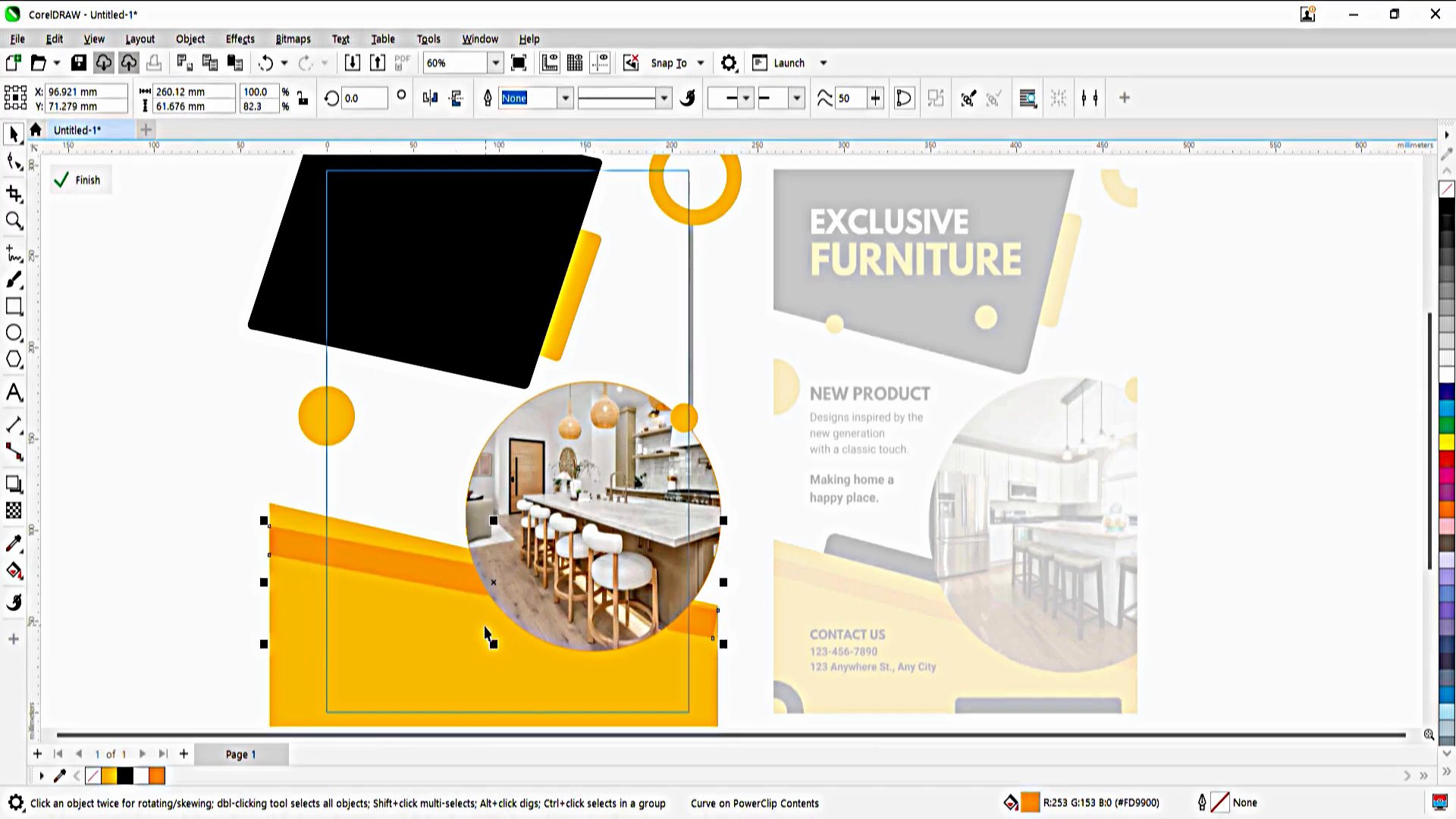
left_click(57, 486, "ctrl")
left_click(57, 486)
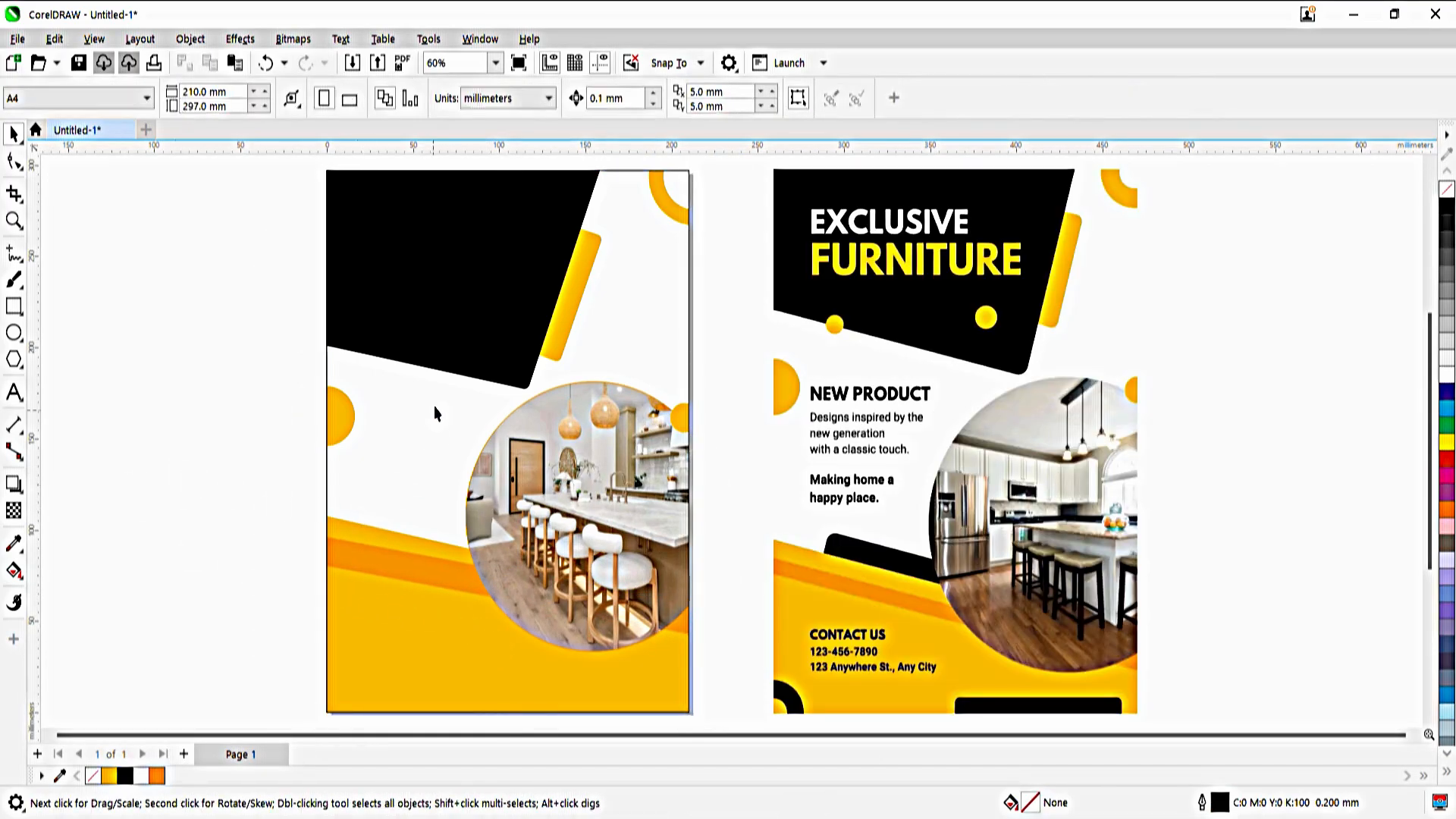
Inside the page frame, ungroup the black panel and orange bar and place a copy of the bar over the yellow panel's sloped edge
left_click(411, 338, "ctrl")
left_click_drag(569, 306, 505, 609)
key("ctrl+z")
key("ctrl+u")
key("Escape")
left_click_drag(582, 301, 481, 598)
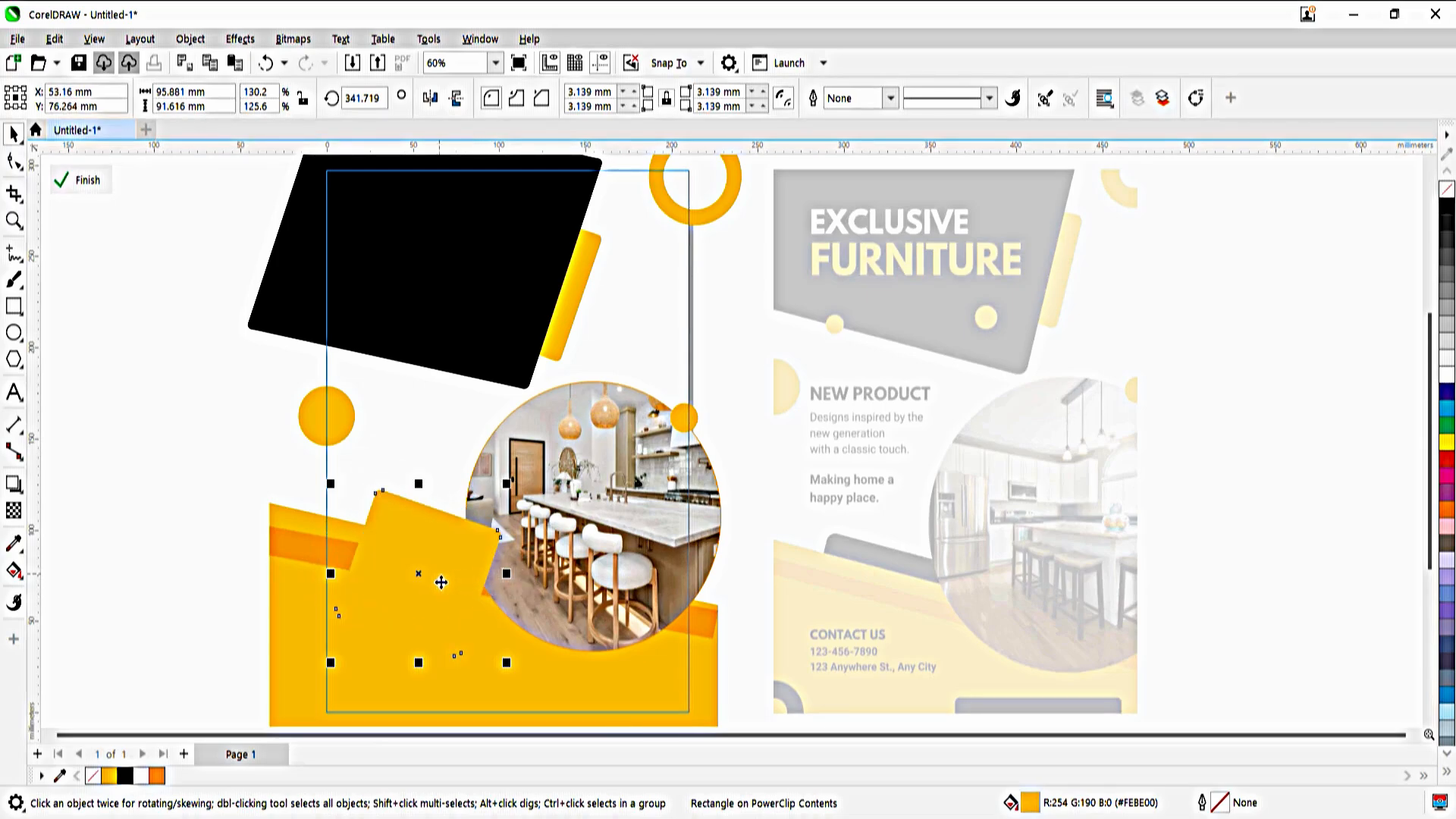
Send the copied bar behind the yellow panel, fill it black, and rotate it to about 347° while shifting it slightly left
key("shift+Page_Down")
left_click(125, 775)
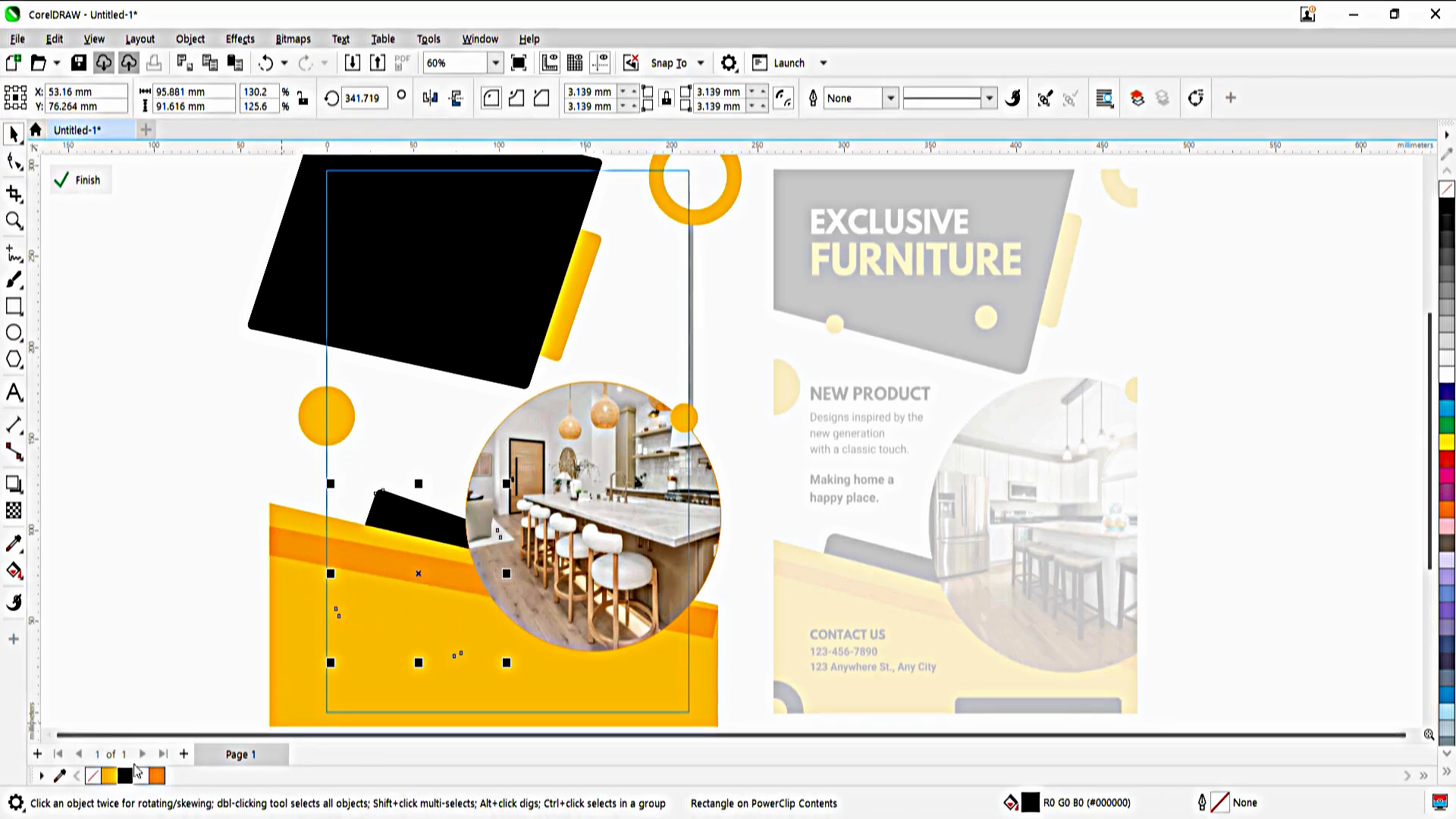
left_click(424, 581)
left_click_drag(513, 670, 526, 668)
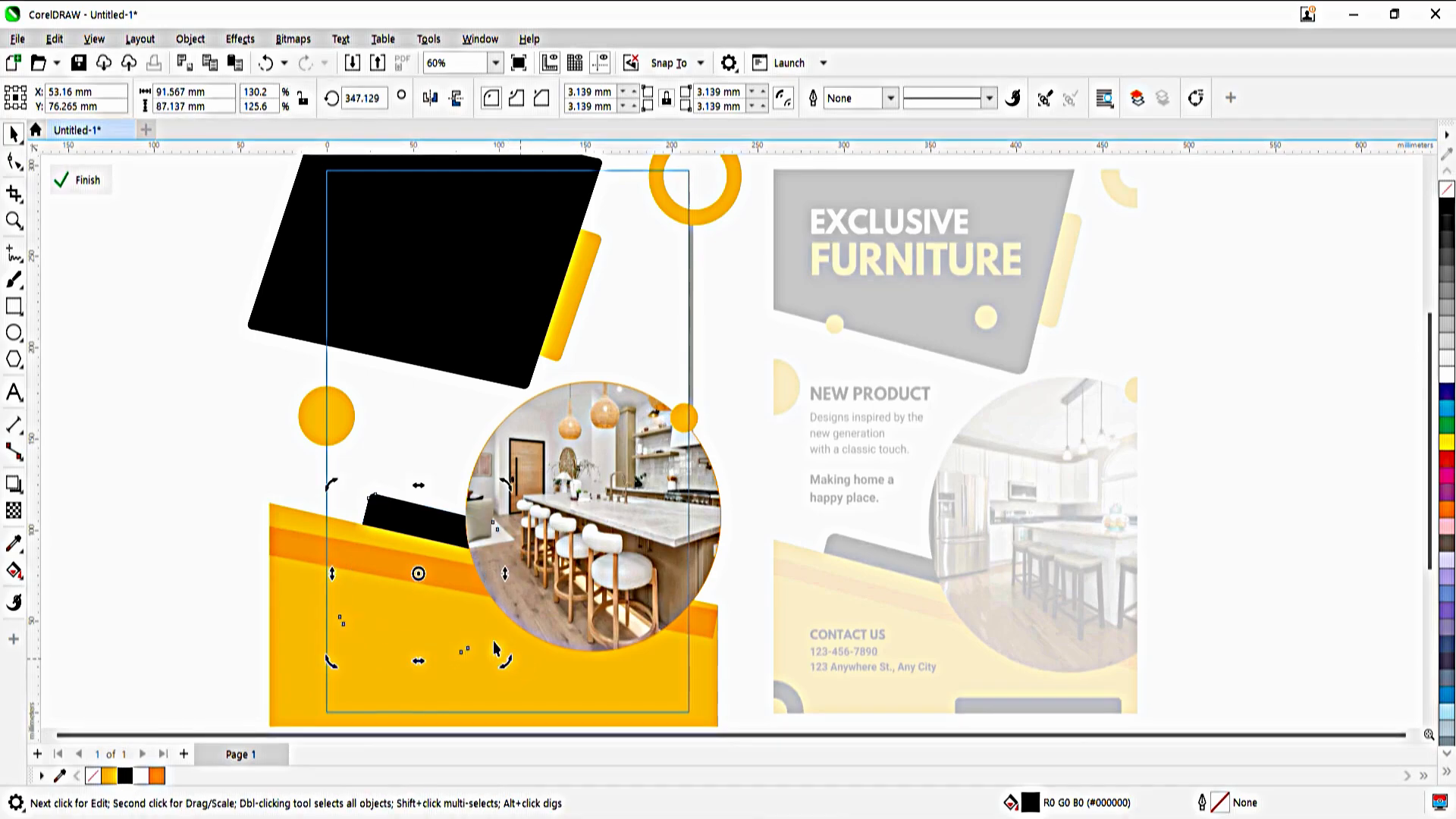
left_click(431, 581)
left_click_drag(431, 581, 416, 581)
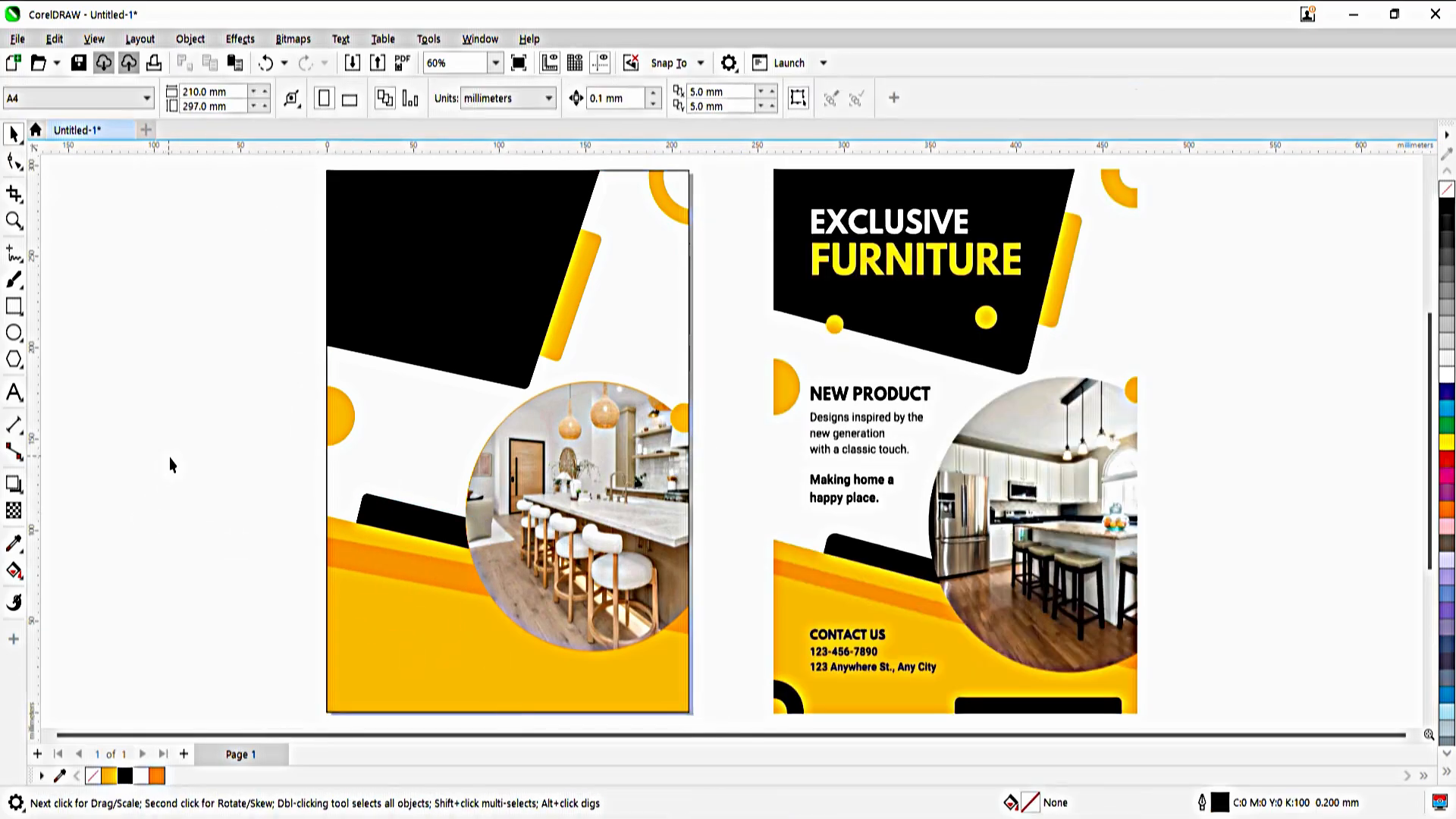
Group the orange ring's two circles and place a black-filled copy of the group over the page's lower-left corner
left_click(700, 230)
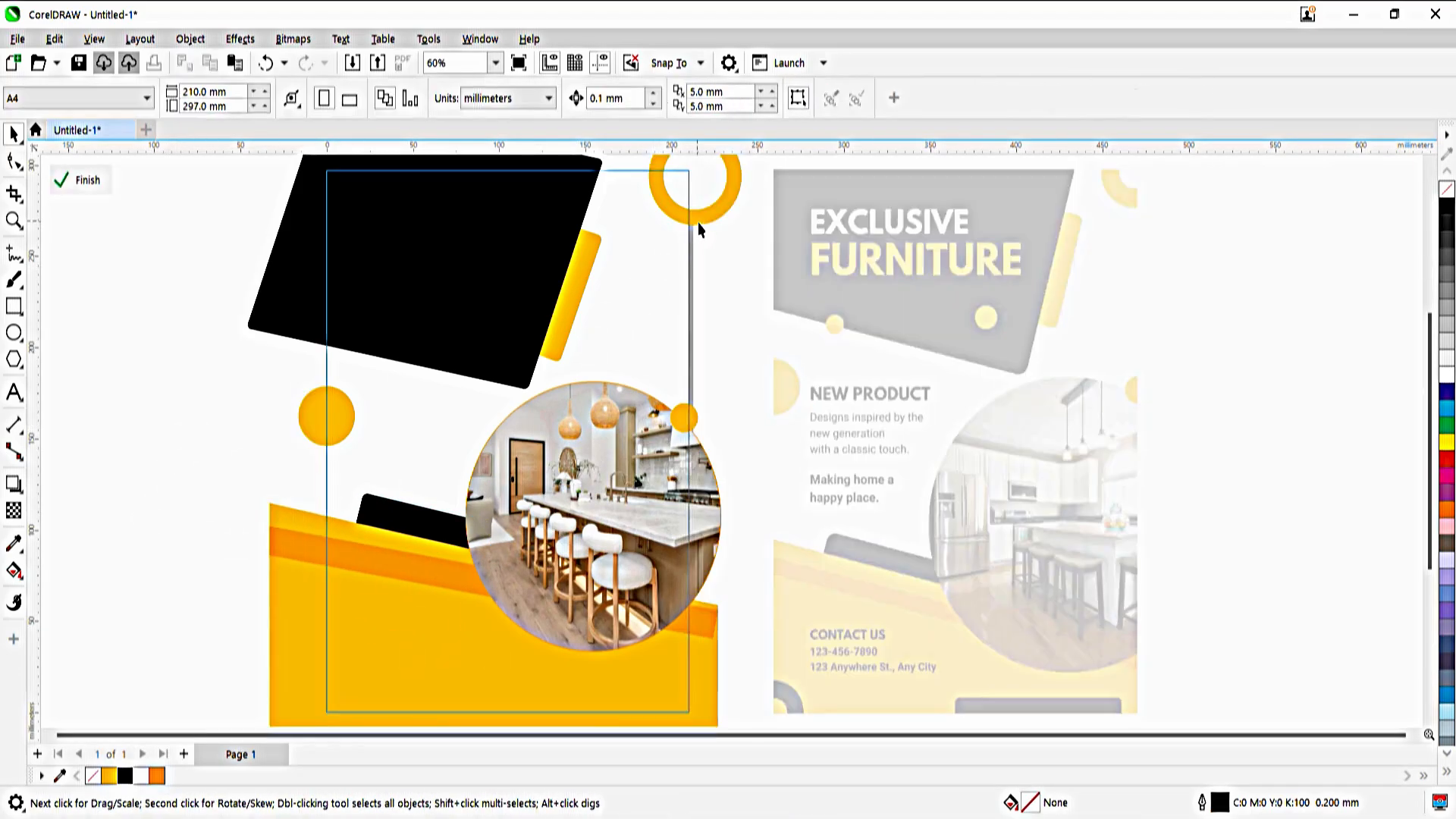
left_click(317, 721)
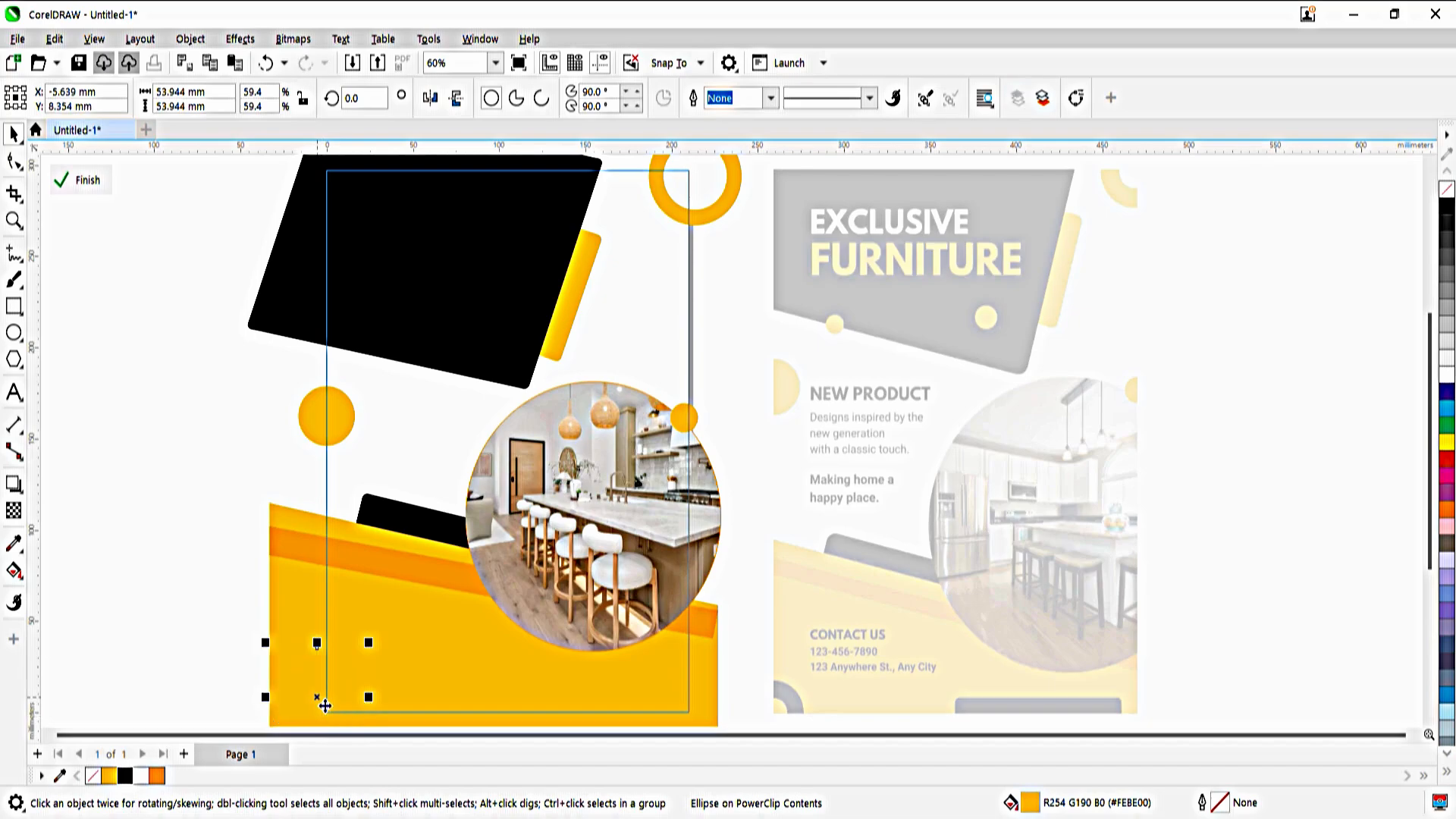
key("Tab")
left_click_drag(755, 273, 635, 209)
key("ctrl+g")
scroll(732, 349, "down", 1)
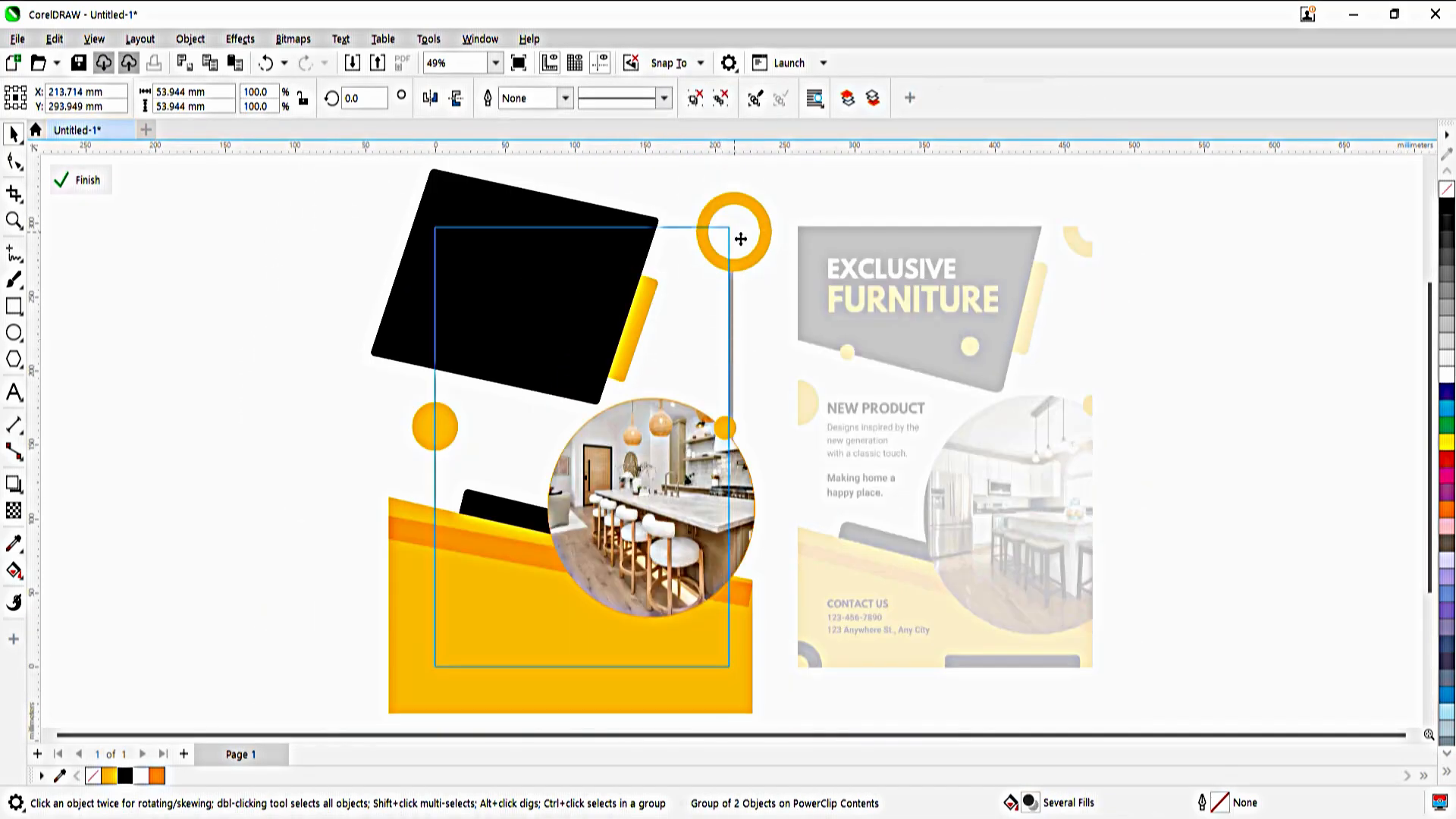
left_click_drag(741, 234, 430, 660)
left_click(125, 776)
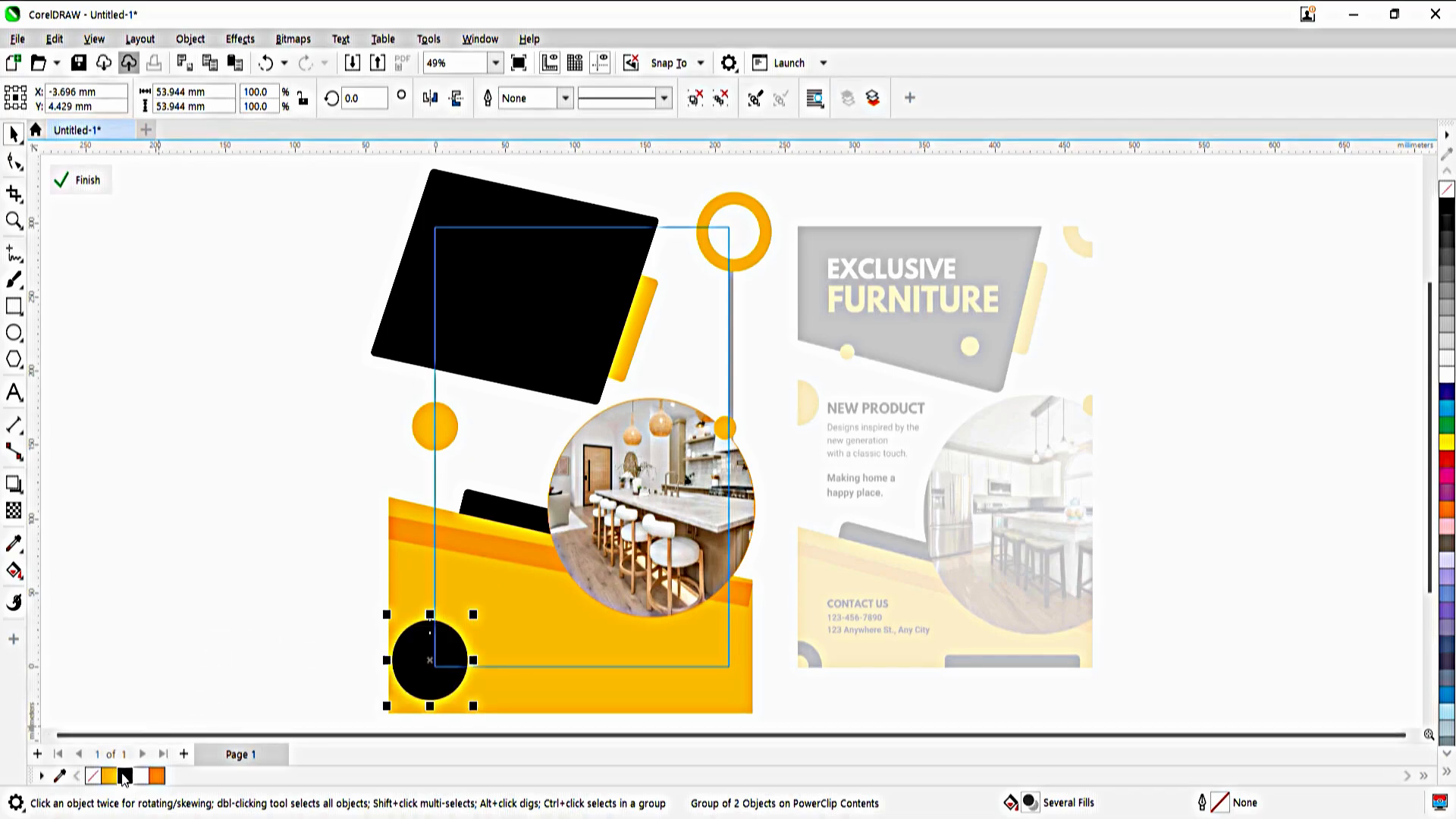
key("Escape")
Ungroup the copied black circles, fill the inner one yellow-orange to form a black ring, and regroup them before finishing the frame edit
left_click(448, 661)
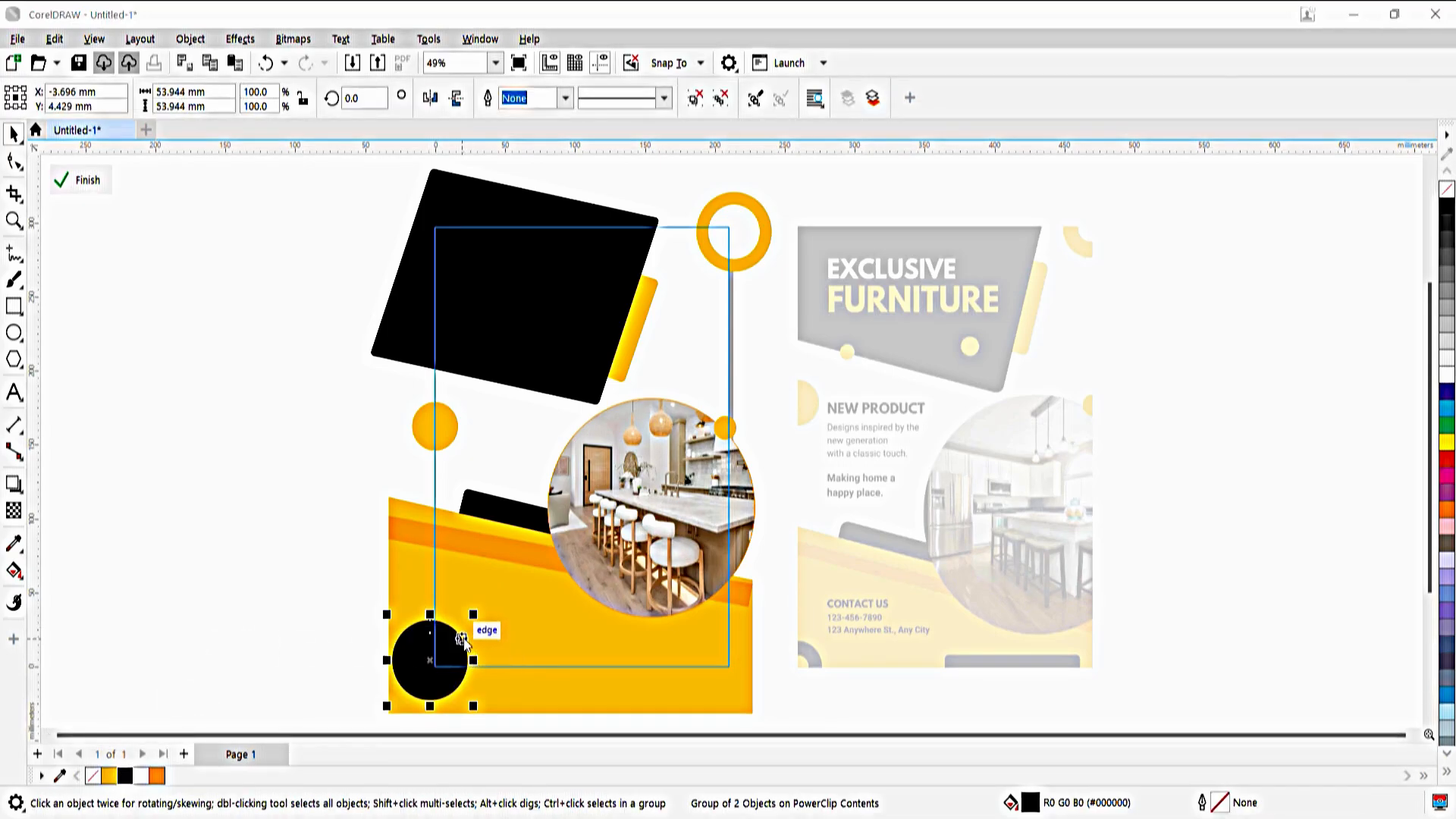
left_click(710, 22)
key("ctrl+u")
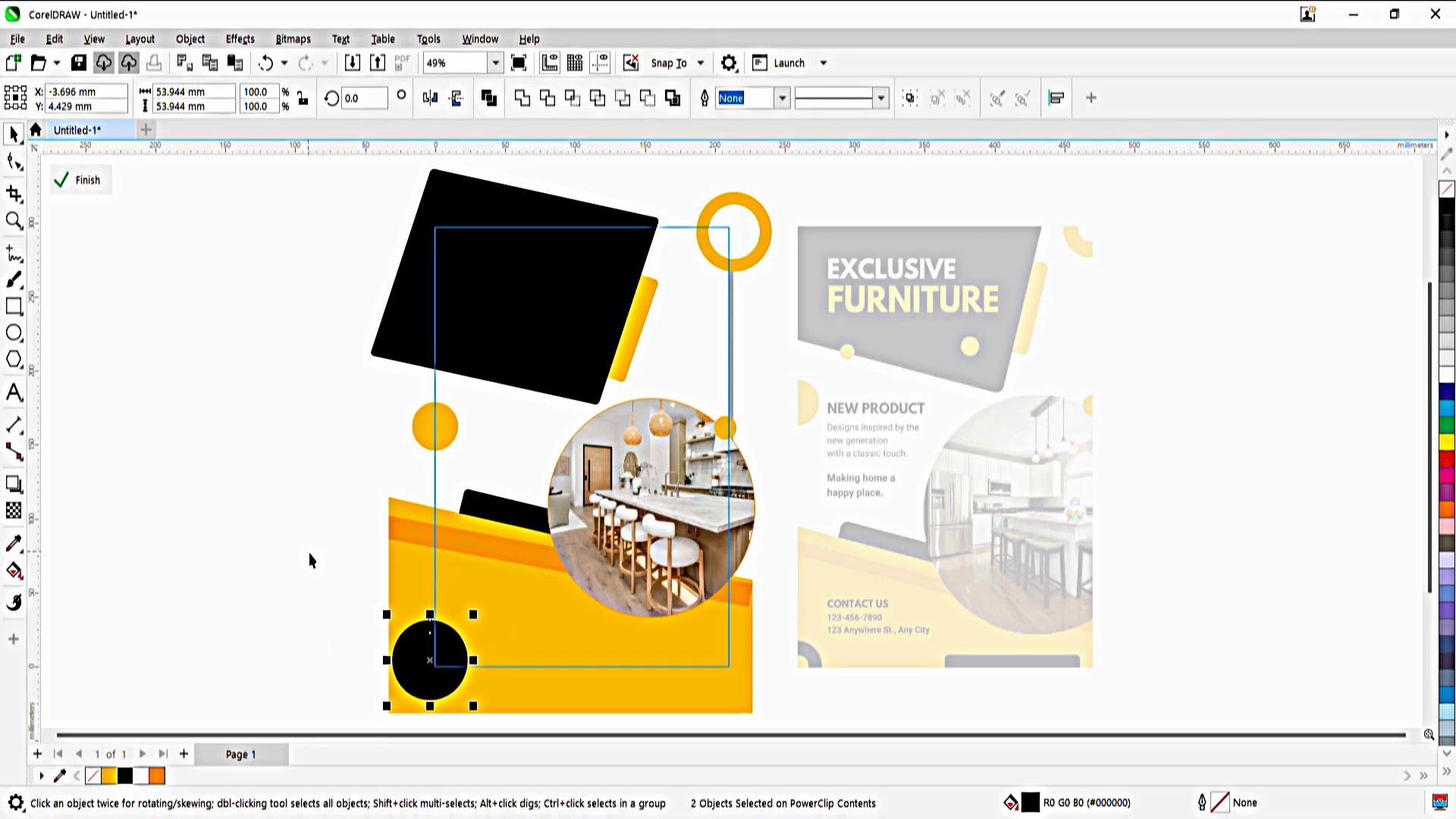
left_click(311, 558)
left_click(405, 653)
left_click(311, 588)
left_click_drag(312, 589, 489, 703)
key("ctrl+g")
left_click(344, 600, "ctrl")
left_click(345, 599)
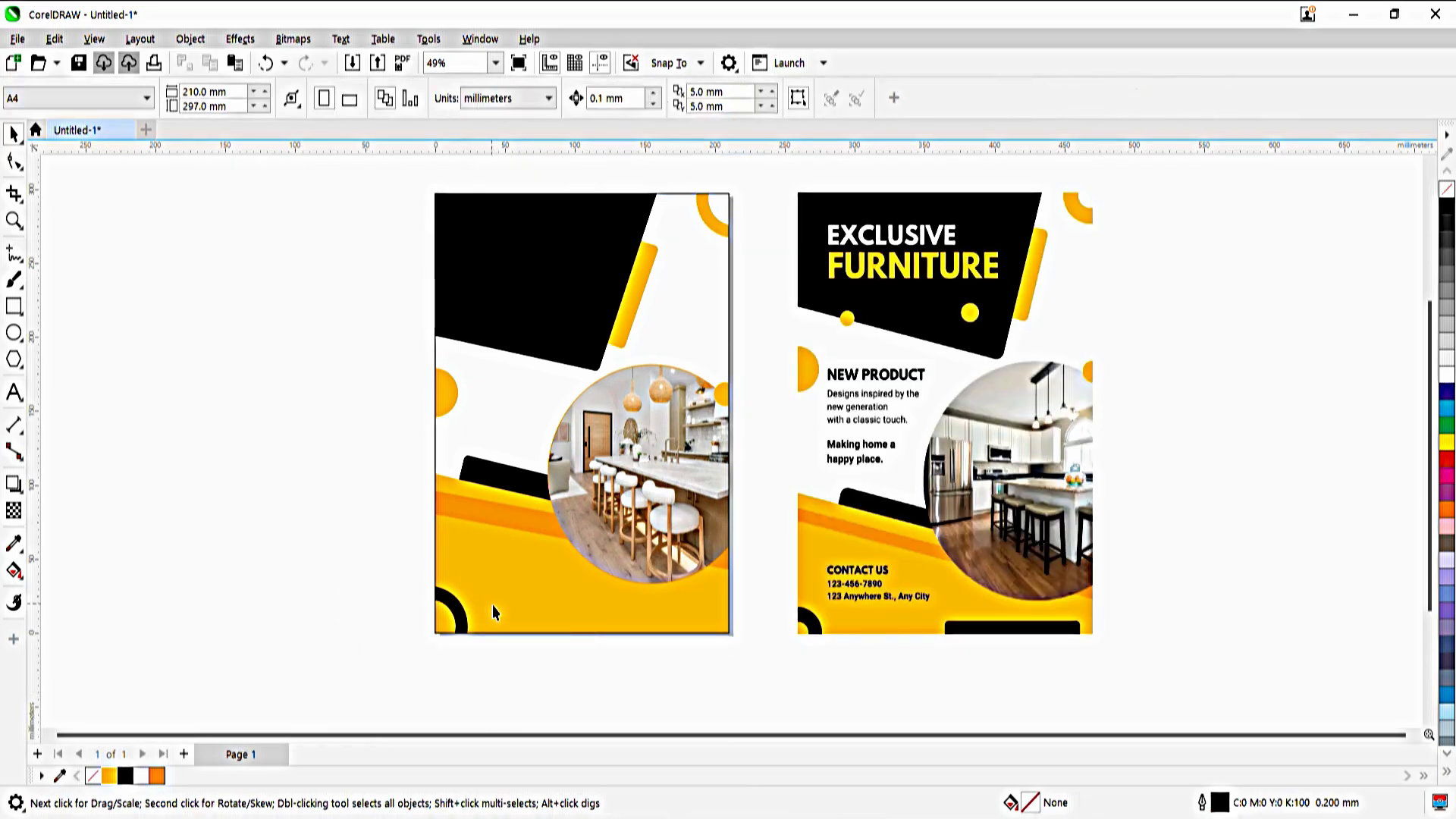
Draw a rounded rectangle about 98 × 27 mm across the page's bottom edge, fill it black, PowerClip it into the page frame, and shift it slightly right
left_click(14, 307)
mouse_move(544, 660)
left_mouse_down()
mouse_move(676, 637)
mouse_move(691, 609)
left_mouse_up()
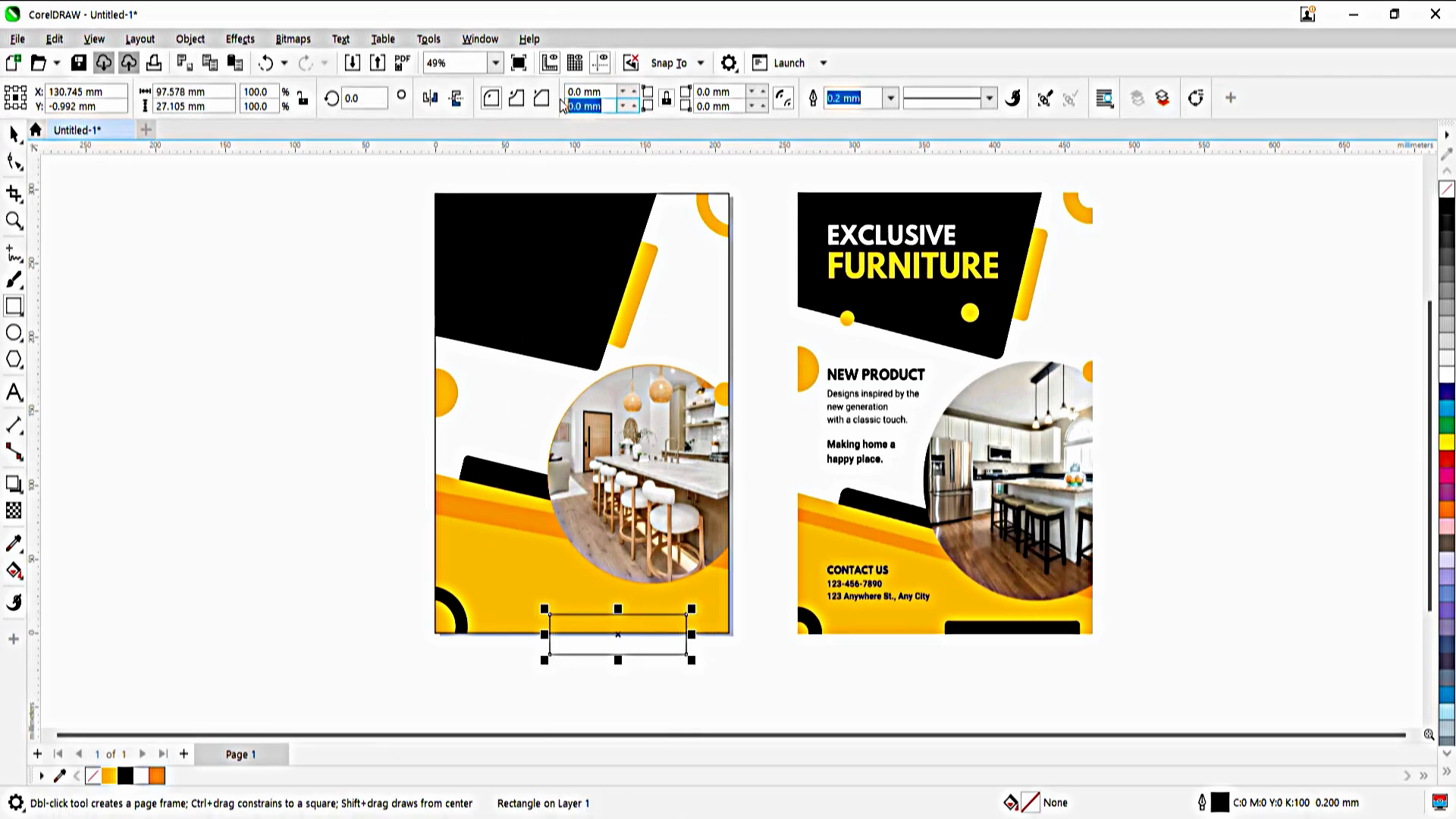
left_click(126, 776)
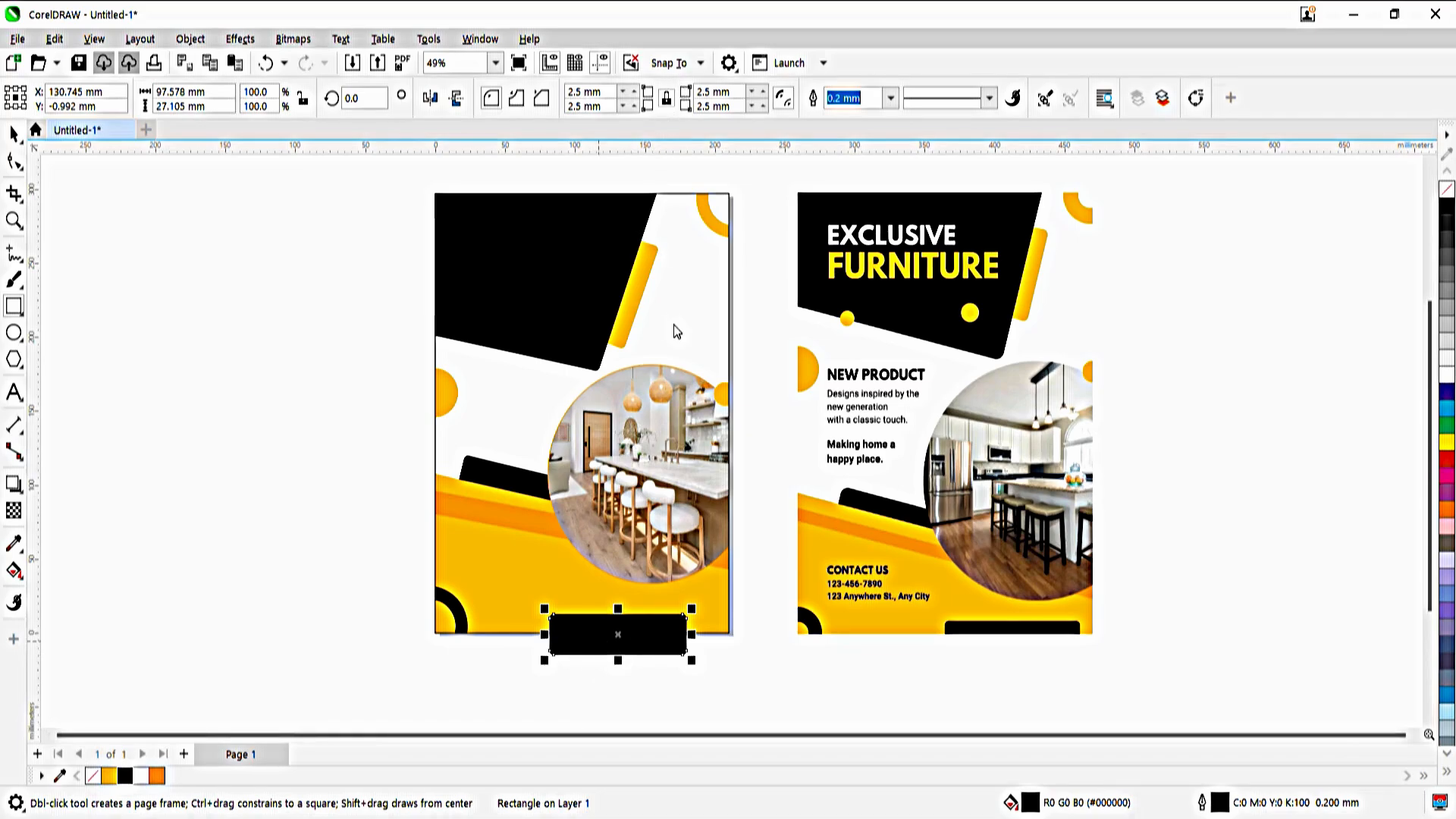
left_click(523, 546)
left_click(592, 632, "ctrl")
left_click_drag(591, 632, 599, 637)
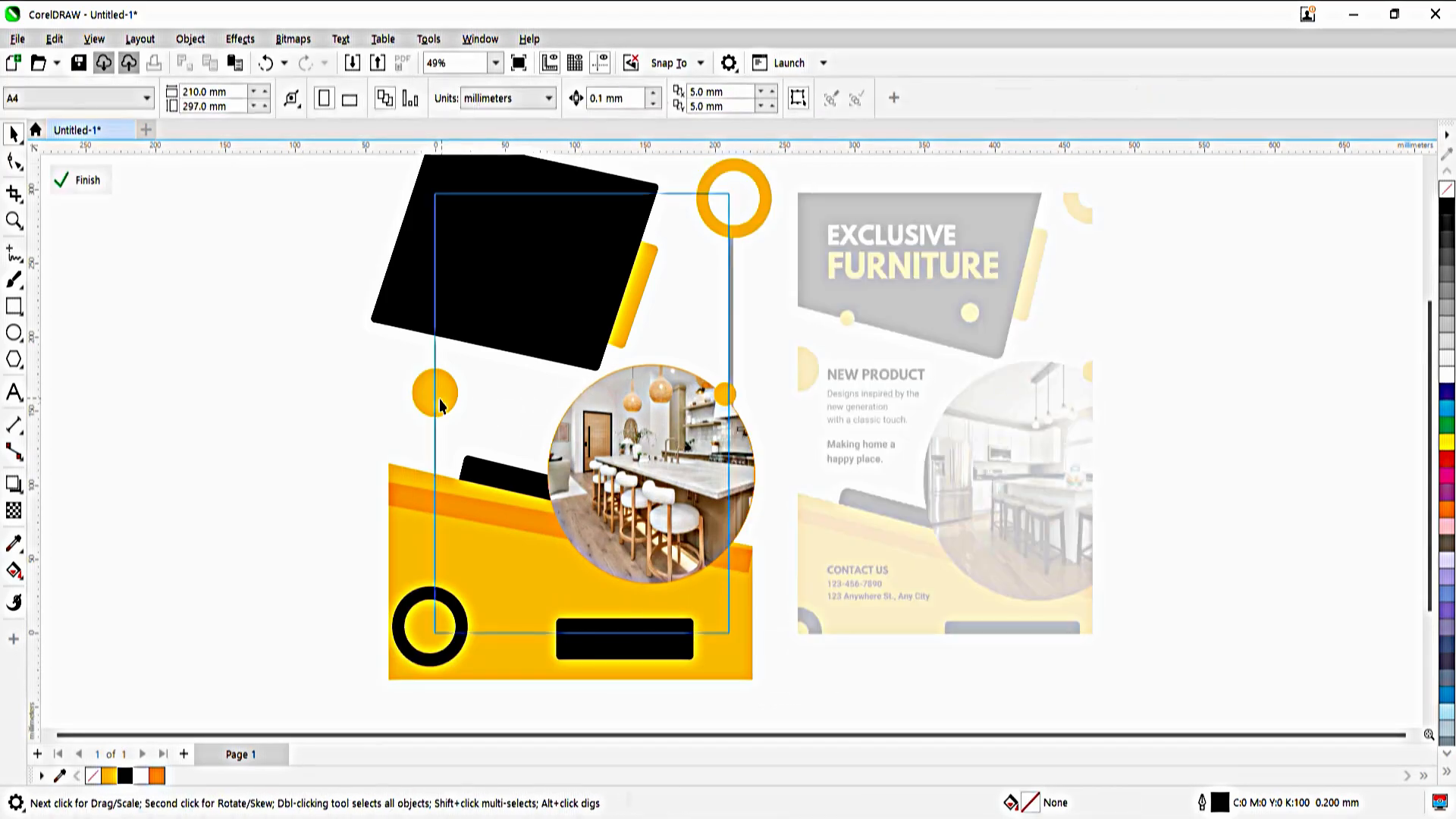
Place two copies of the left-edge orange circle, one on the black panel's lower edge and one inside the panel near the orange bar
left_click_drag(434, 400, 572, 309)
right_click(495, 356)
right_click(572, 309)
Shrink the lower-edge circle to about 12 mm and the circle inside the black panel to a slightly larger size, and finish the frame edit
left_click(512, 353)
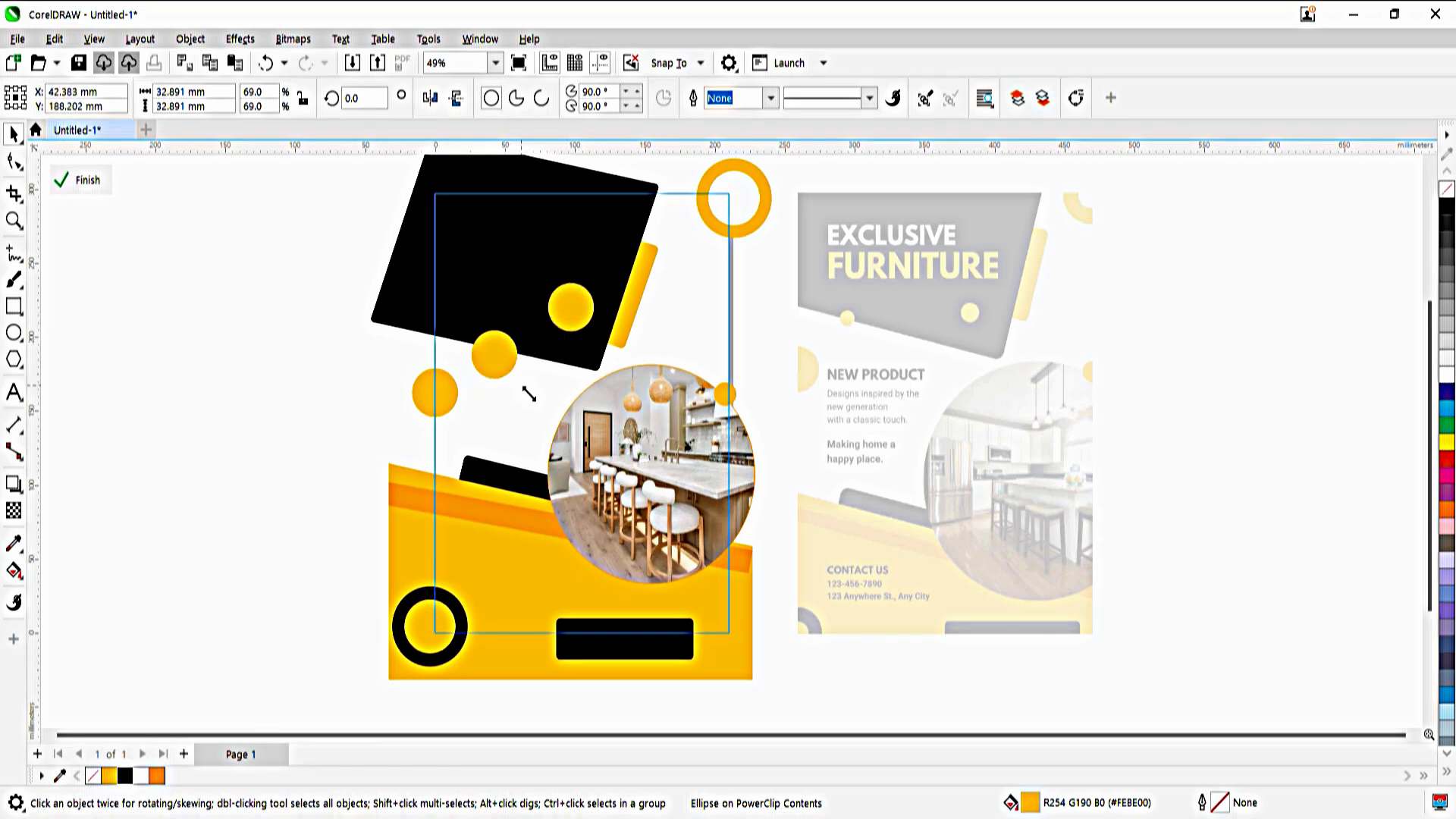
left_click_drag(529, 394, 490, 334)
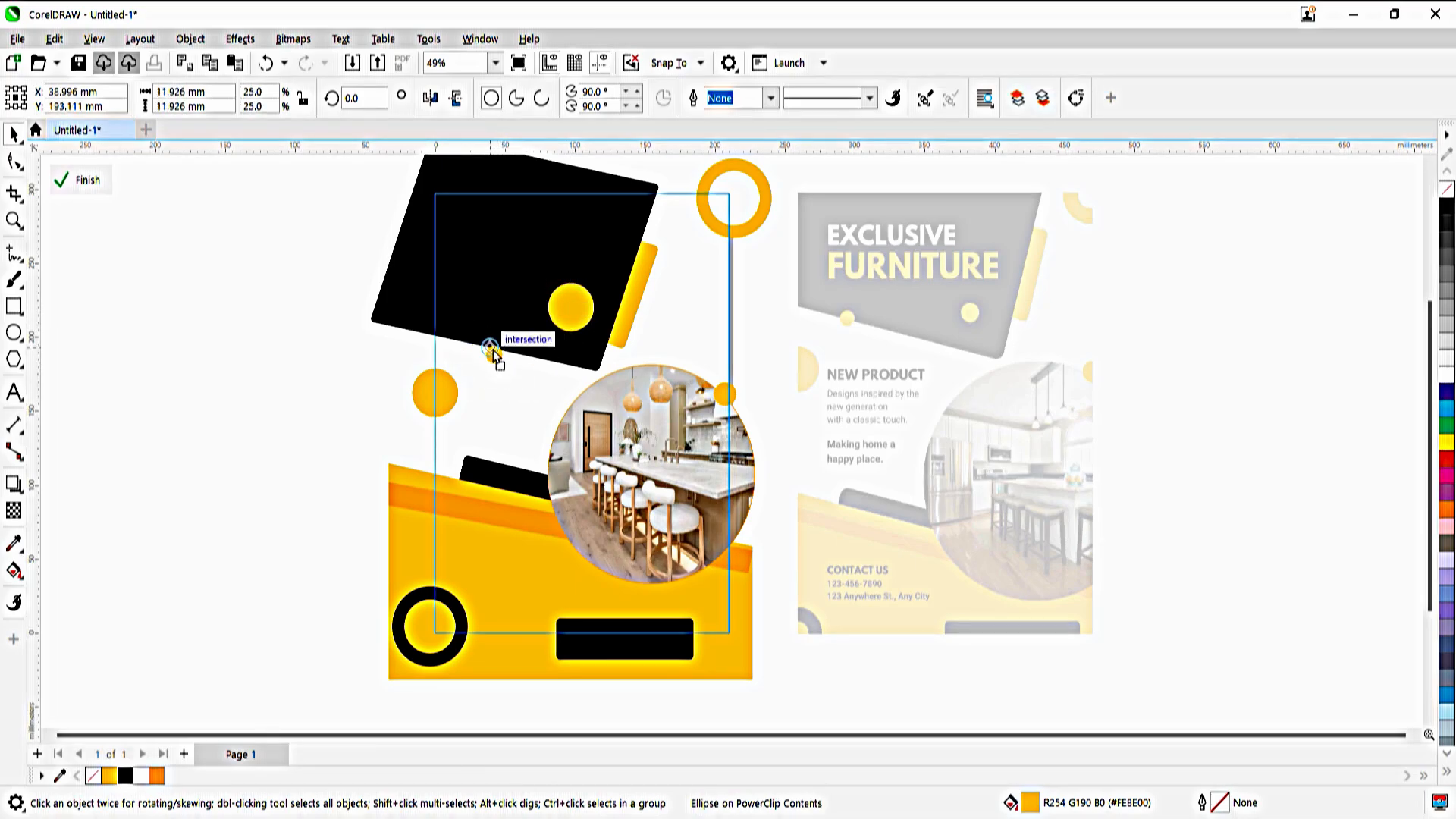
left_click(572, 313)
left_click_drag(604, 340, 570, 319)
left_click(216, 326)
scroll(216, 326, "up", 1)
left_click(244, 346, "ctrl")
left_click(244, 345)
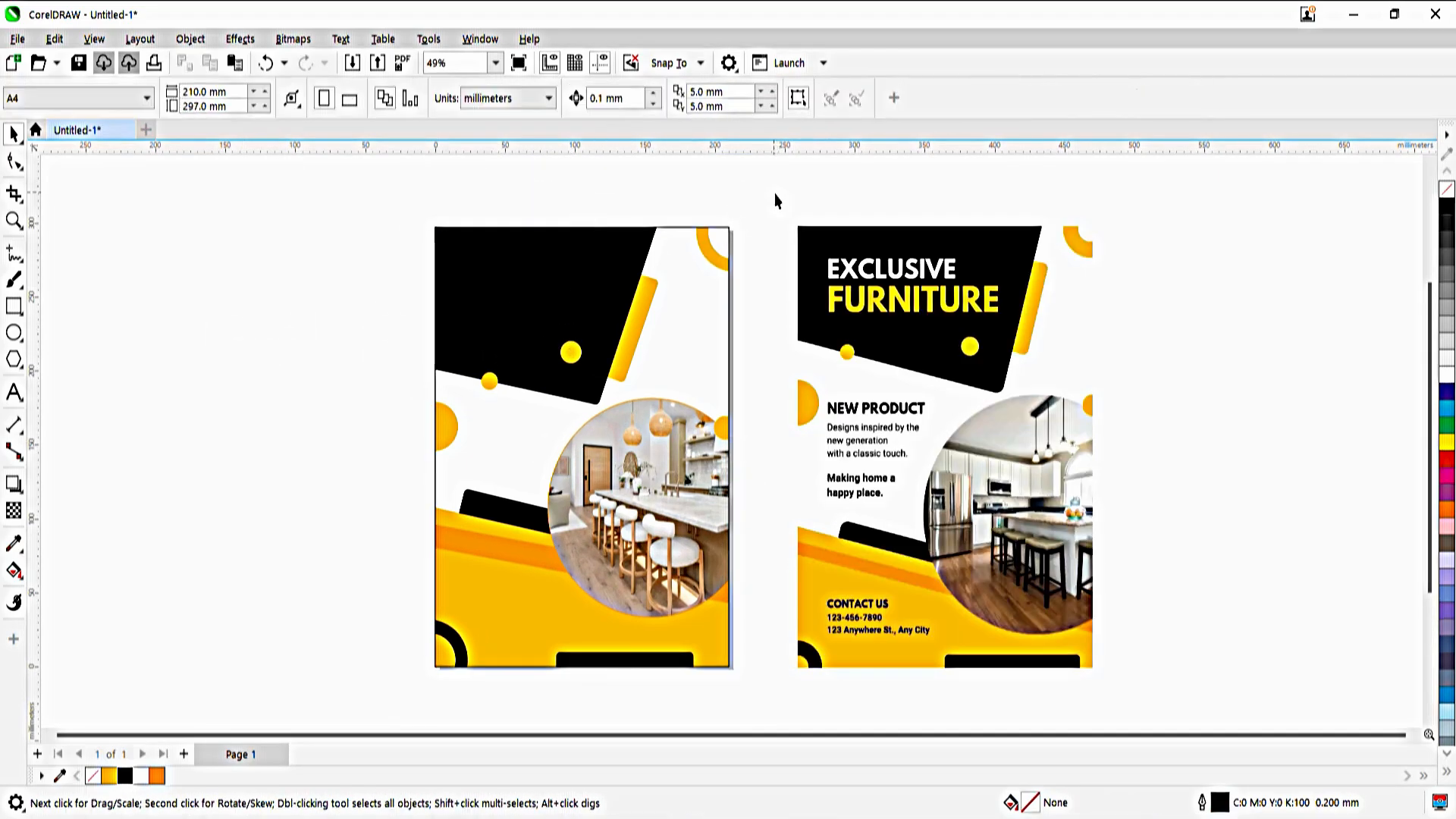
key("F4")
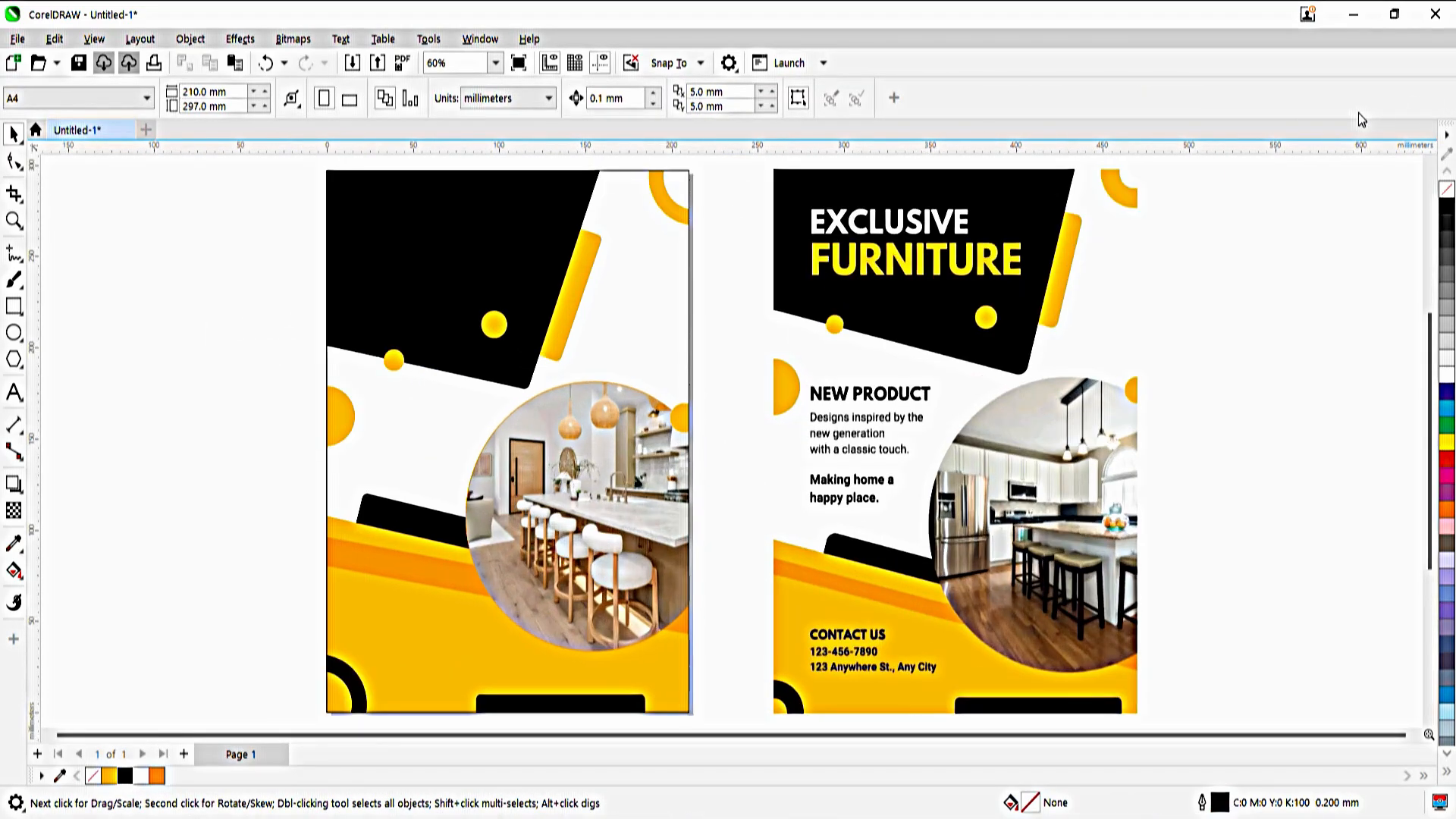